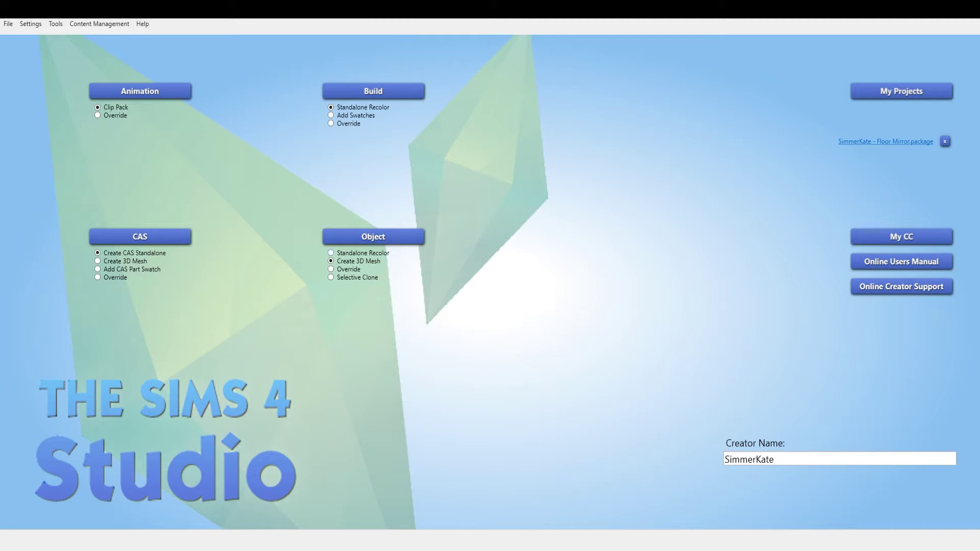
# Step: Start a new object project for a 3D mesh, based on the red floor mirror, and load it into the studio
pyautogui.click(373, 237)
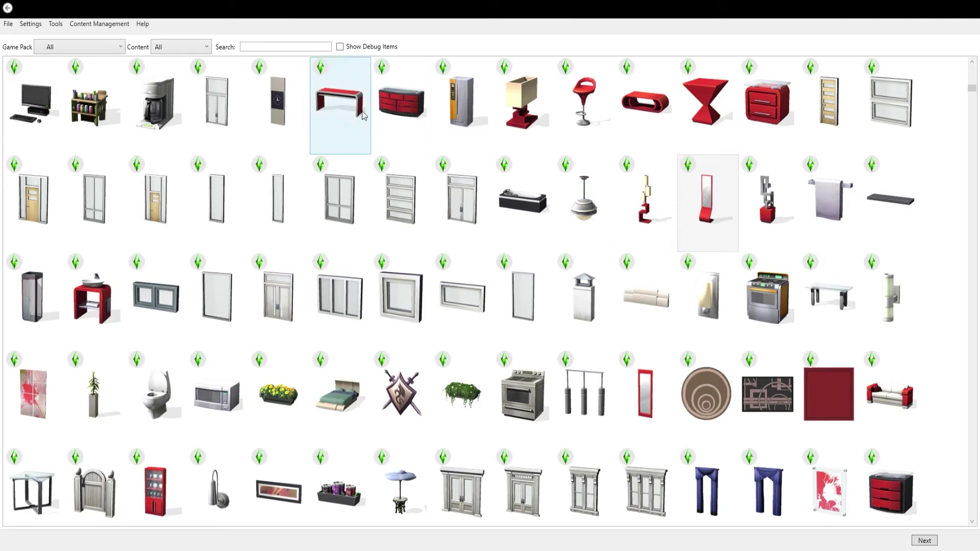
pyautogui.click(721, 220)
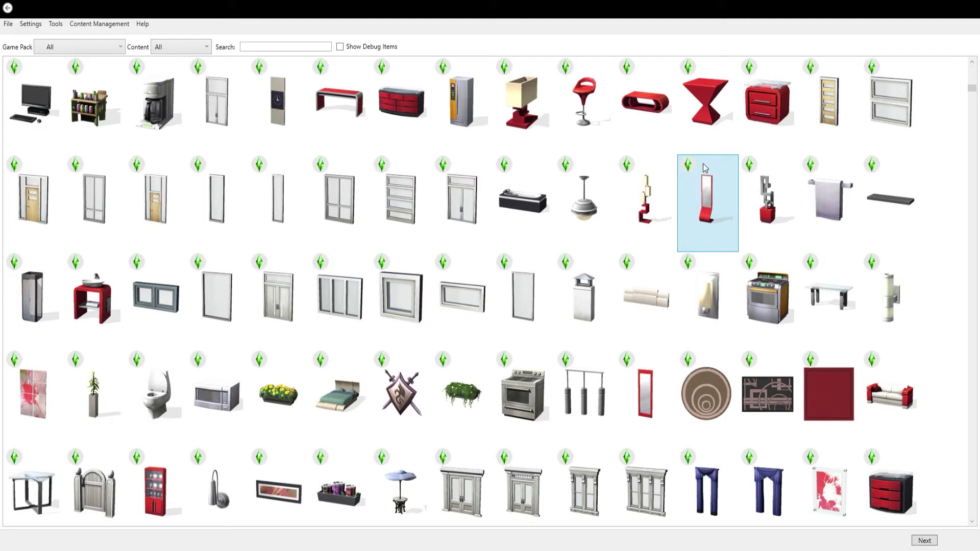
pyautogui.click(921, 542)
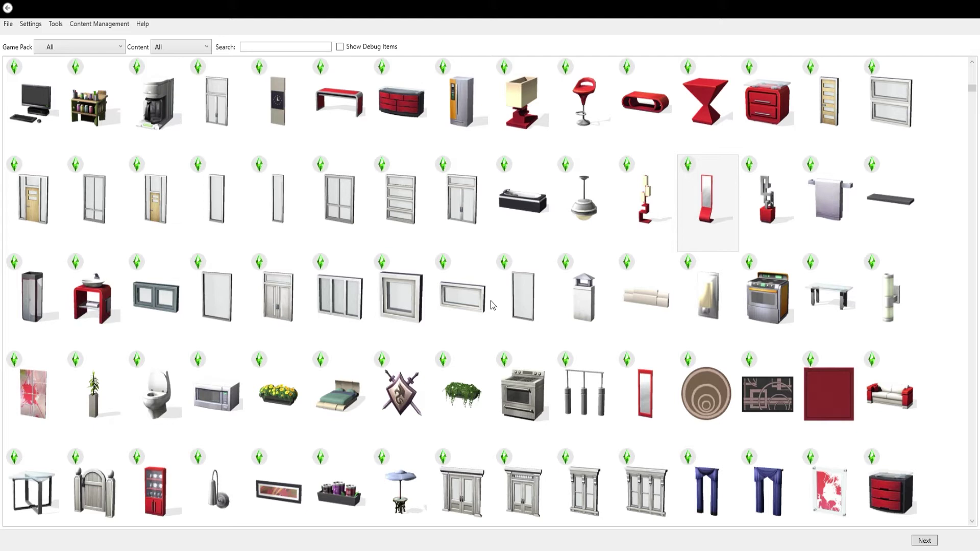
pyautogui.click(531, 315)
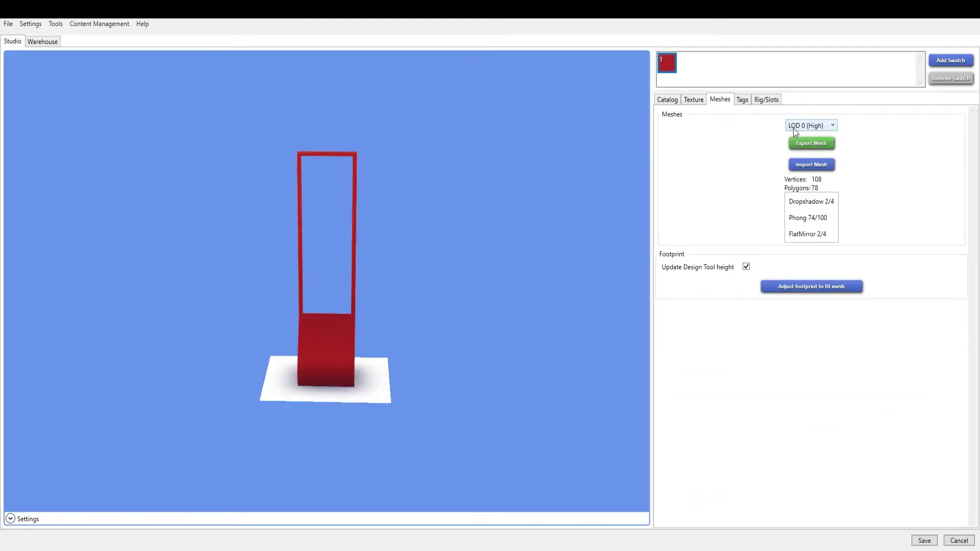
pyautogui.moveTo(369, 280); pyautogui.dragTo(291, 265)
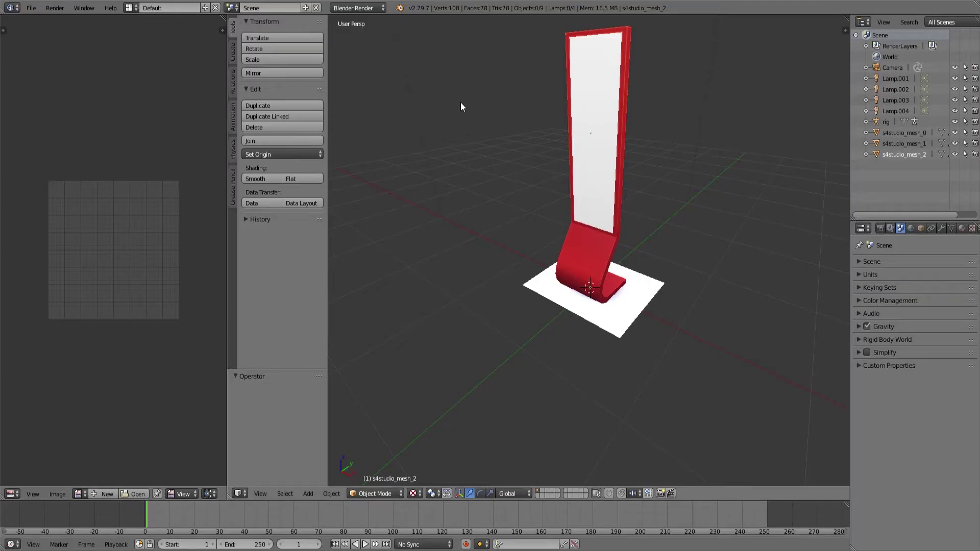
# Step: Switch to Blender and identify s4studio_mesh_0 by toggling its visibility and selecting the white ground plane
pyautogui.moveTo(461, 102); pyautogui.dragTo(476, 84, button='middle')
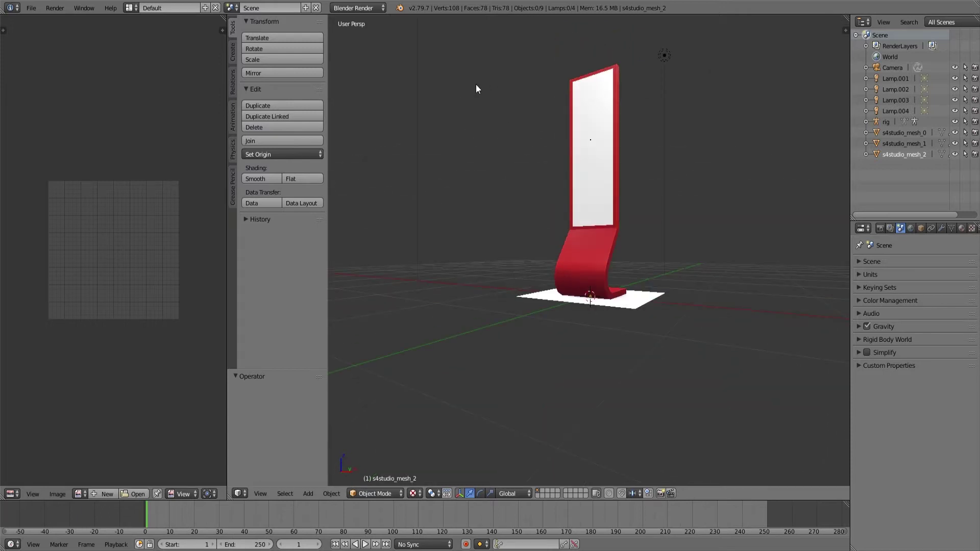
pyautogui.moveTo(564, 212); pyautogui.dragTo(767, 225, button='middle')
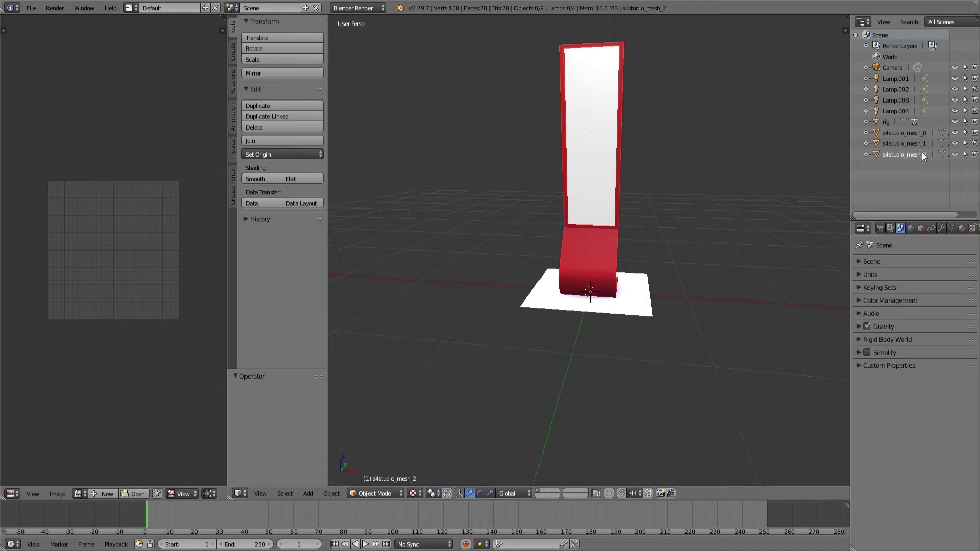
pyautogui.click(954, 134)
pyautogui.click(955, 134)
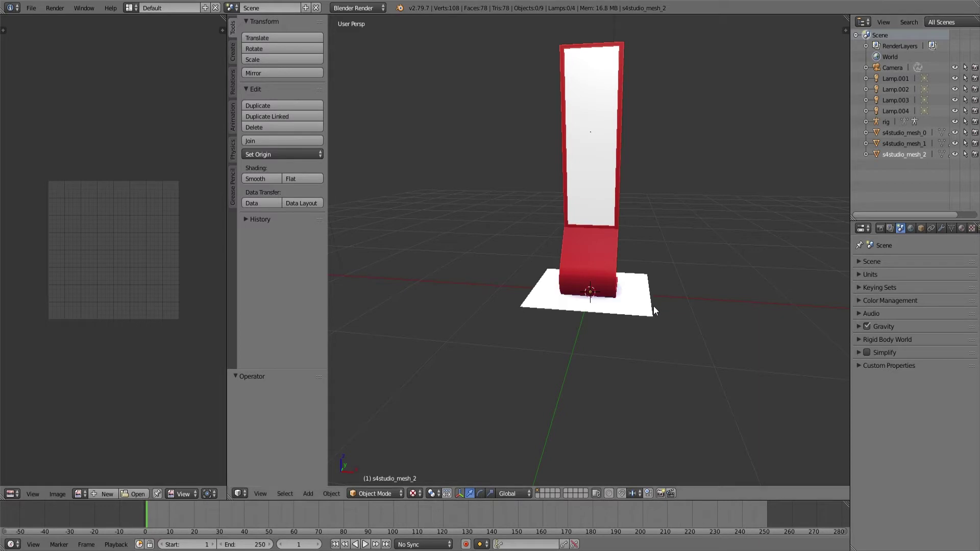
pyautogui.rightClick(636, 313)
pyautogui.moveTo(650, 287); pyautogui.dragTo(818, 135, button='middle')
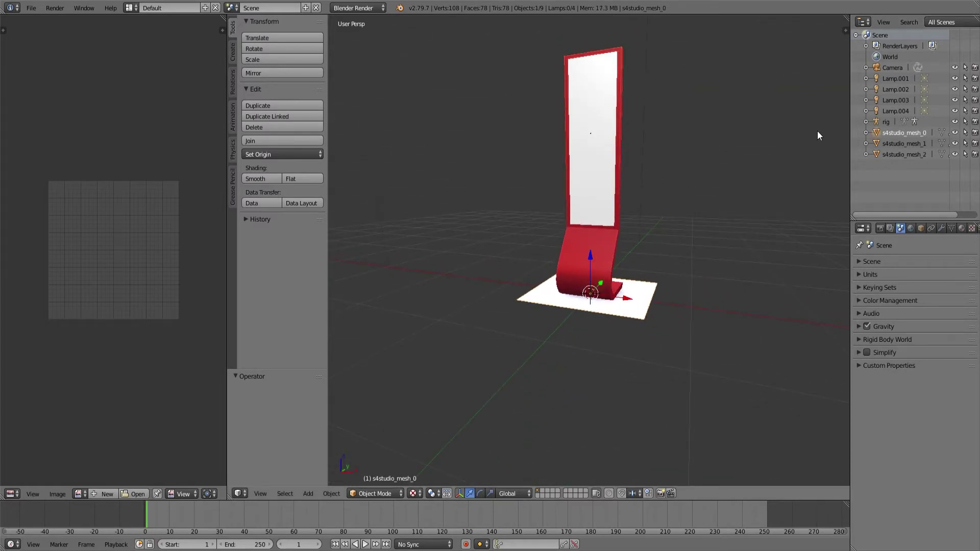
# Step: Select s4studio_mesh_1 and highlight all of its geometry in Edit Mode to inspect the mirror frame
pyautogui.click(901, 143)
pyautogui.moveTo(642, 243); pyautogui.dragTo(663, 246, button='middle')
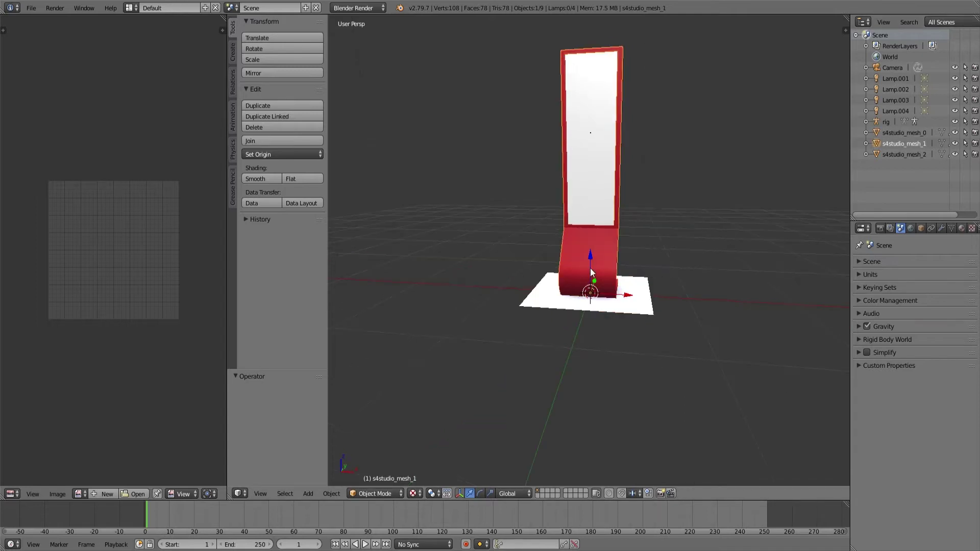
pyautogui.click(363, 494)
pyautogui.click(382, 470)
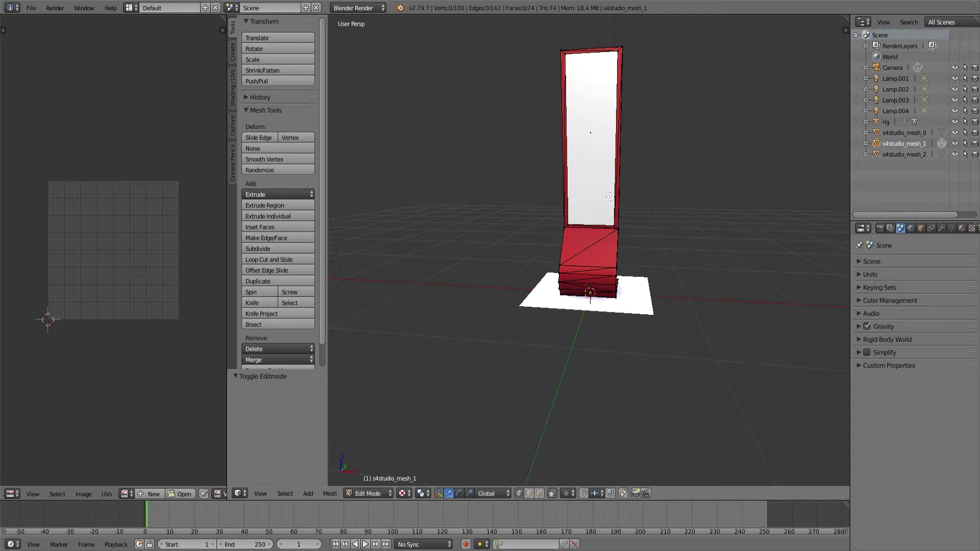
pyautogui.rightClick(612, 266)
pyautogui.press('s')
pyautogui.press('Escape')
pyautogui.press('a')
pyautogui.moveTo(605, 278); pyautogui.dragTo(583, 294, button='middle')
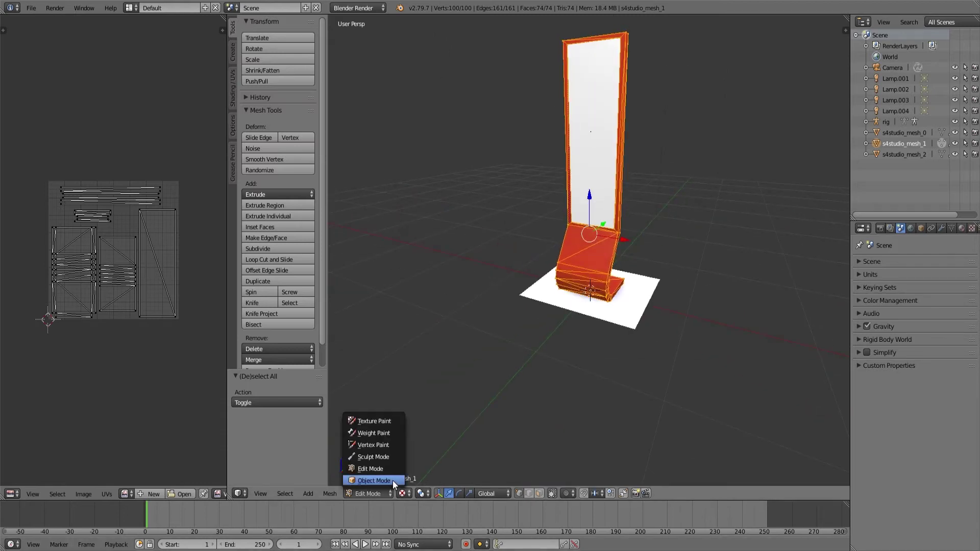
# Step: Return to Object Mode and identify s4studio_mesh_2 by selecting it and toggling its visibility off and on
pyautogui.press('Tab')
pyautogui.click(894, 155)
pyautogui.moveTo(485, 322); pyautogui.dragTo(518, 318, button='middle')
pyautogui.click(954, 154)
pyautogui.click(954, 154)
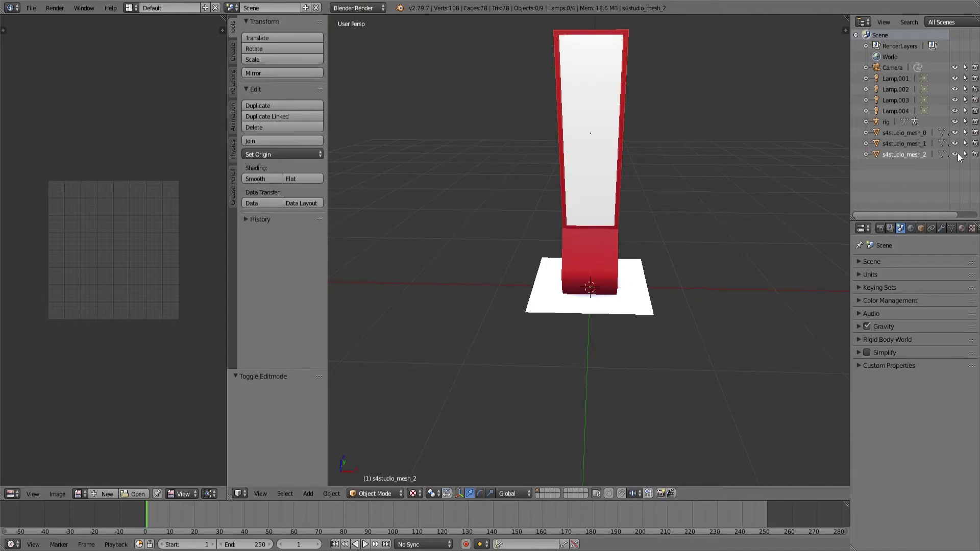
# Step: Select s4studio_mesh_1 and put it into Edit Mode
pyautogui.click(912, 143)
pyautogui.click(372, 496)
pyautogui.click(370, 459)
pyautogui.click(378, 493)
pyautogui.click(384, 477)
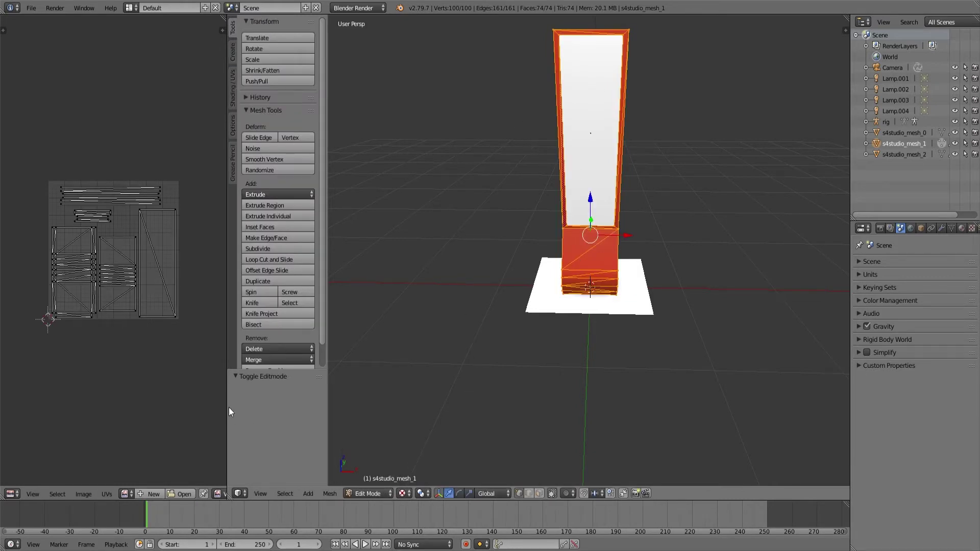
# Step: Widen the UV editor, sync its selection with the mesh selection, and deselect all geometry
pyautogui.moveTo(228, 408); pyautogui.dragTo(312, 402)
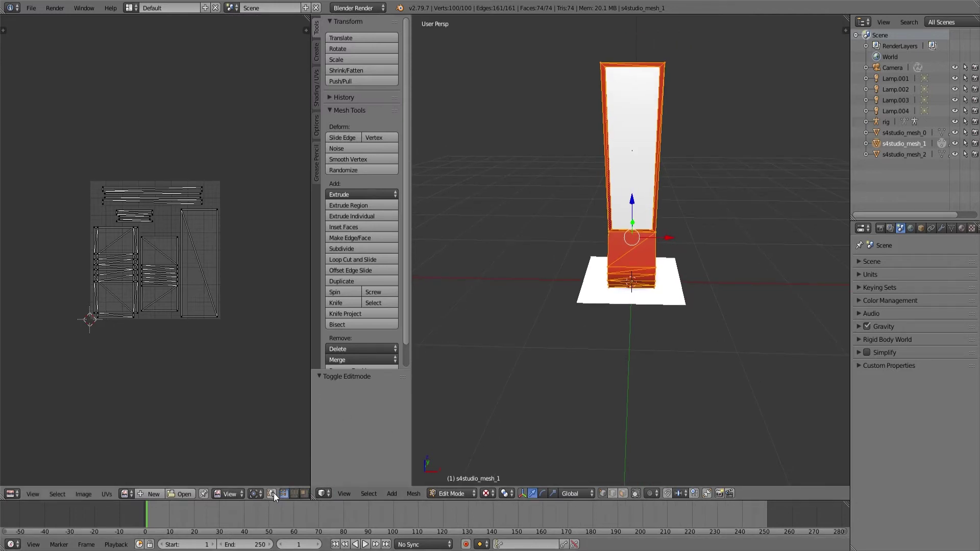
pyautogui.click(274, 492)
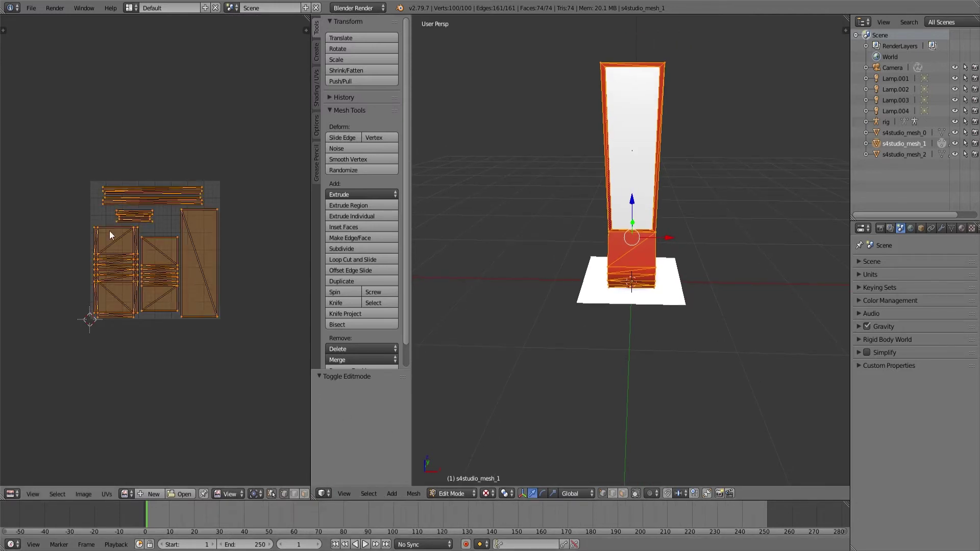
pyautogui.press('a')
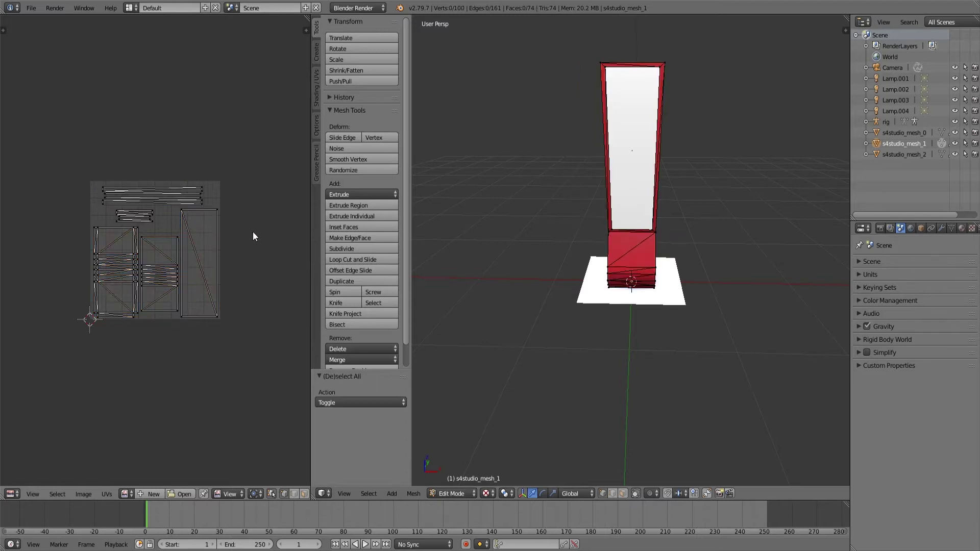
pyautogui.click(309, 233)
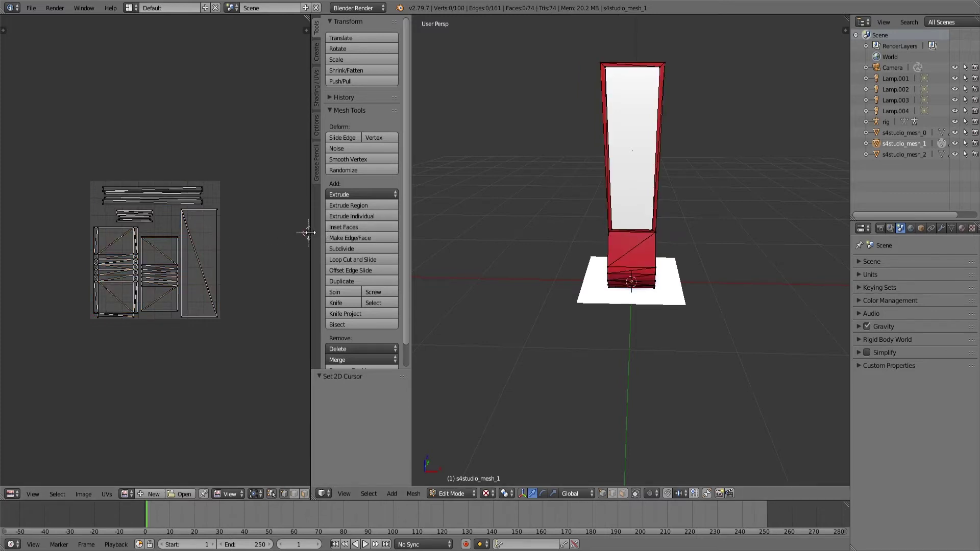
pyautogui.moveTo(309, 233); pyautogui.dragTo(318, 233)
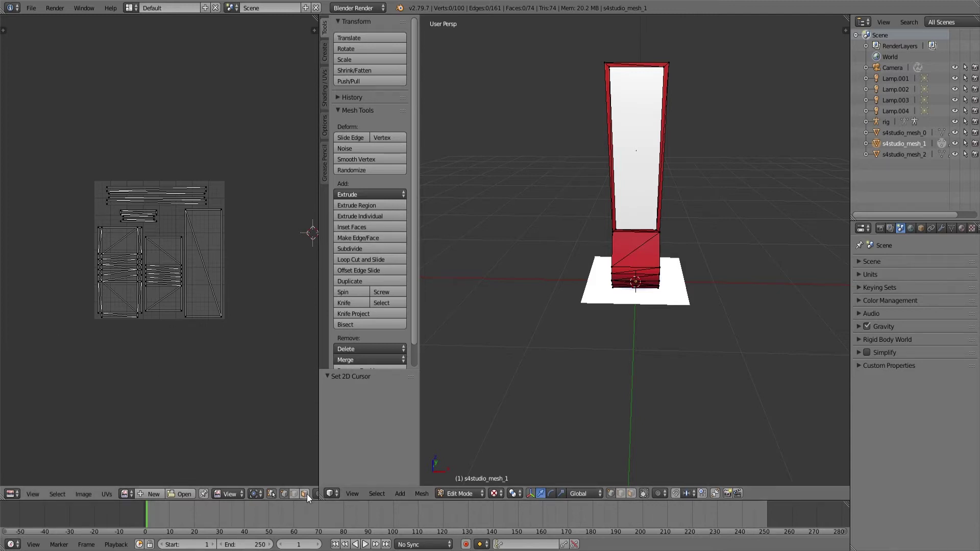
# Step: In face selection mode, select a face on top of the mirror frame to examine its matching UV area
pyautogui.click(305, 494)
pyautogui.moveTo(728, 62); pyautogui.dragTo(704, 136, button='middle')
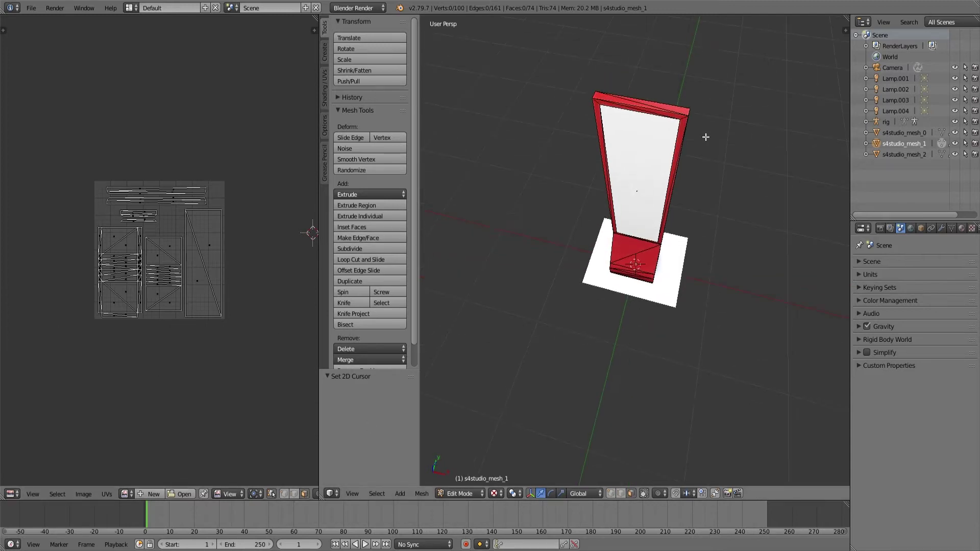
pyautogui.rightClick(644, 111)
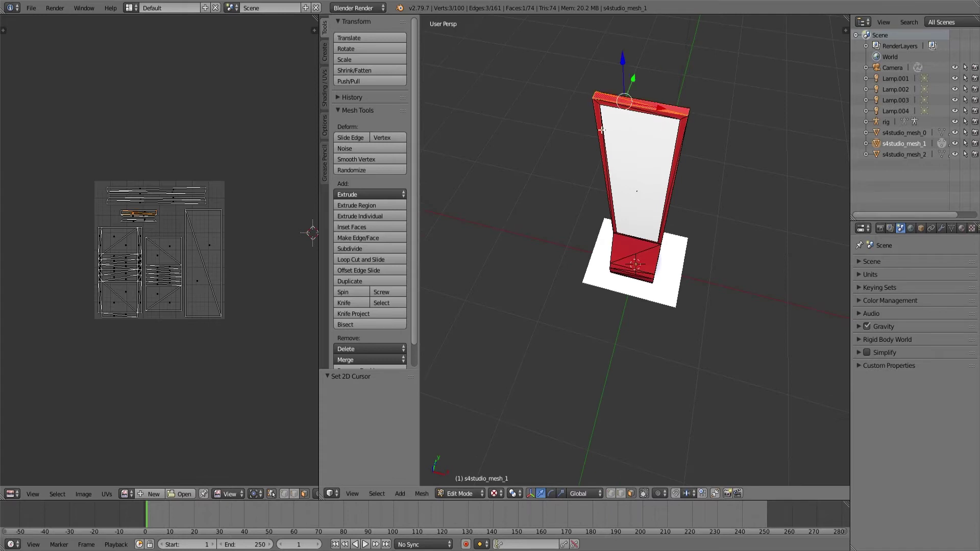
pyautogui.moveTo(595, 98); pyautogui.dragTo(699, 87, button='middle')
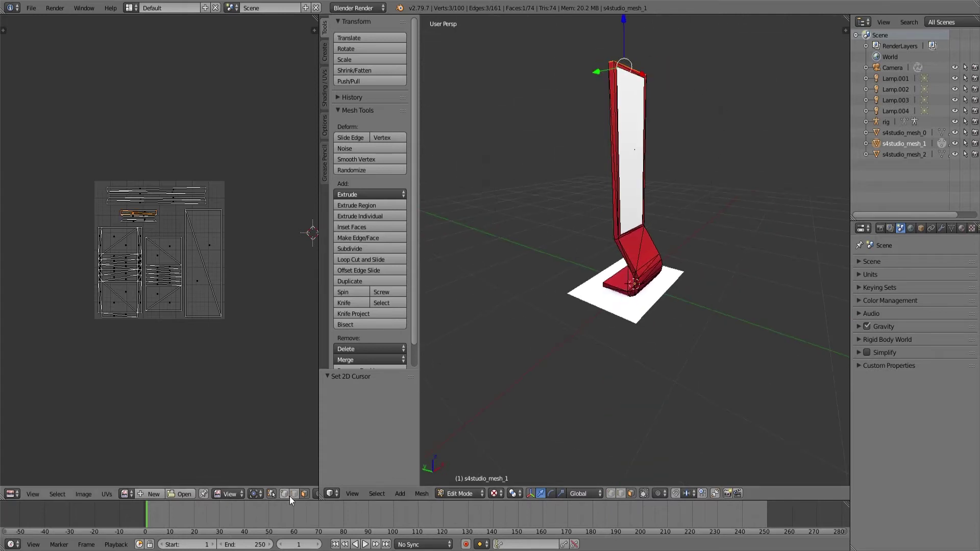
# Step: In vertex selection mode, select a top corner vertex of the mirror frame to examine its matching UV point
pyautogui.click(288, 494)
pyautogui.moveTo(566, 271); pyautogui.dragTo(574, 325, button='middle')
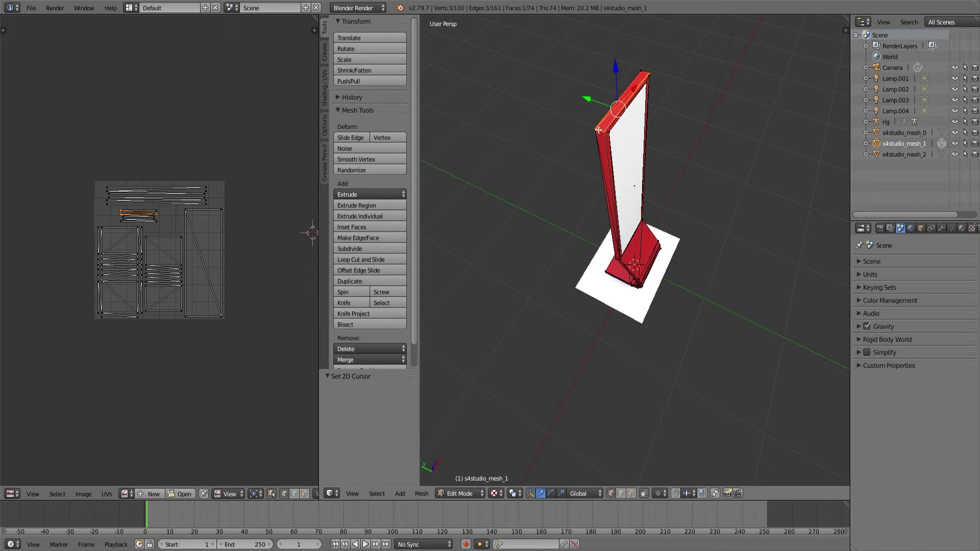
pyautogui.rightClick(597, 130)
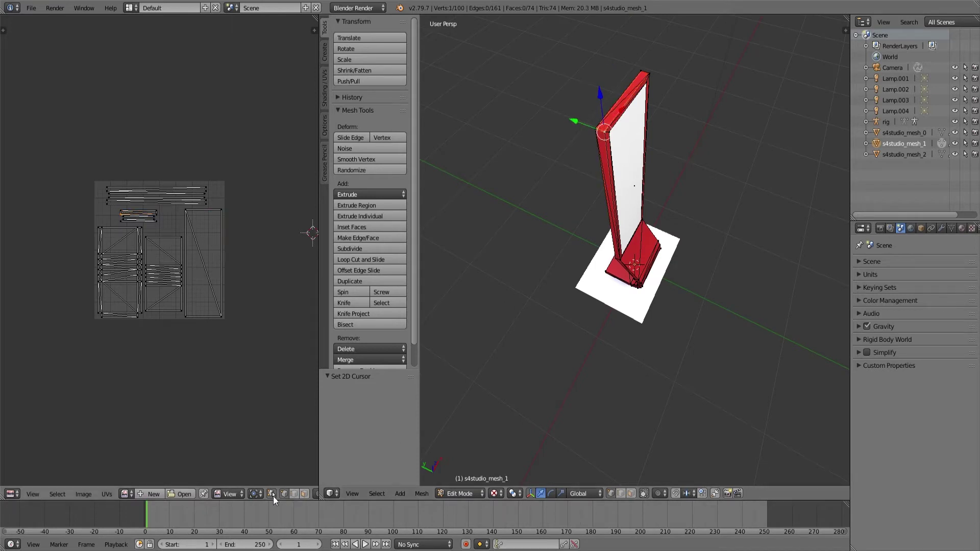
# Step: In edge selection mode, select a long vertical edge of the mirror frame to examine its matching UV edge
pyautogui.click(294, 493)
pyautogui.moveTo(600, 202); pyautogui.dragTo(617, 148, button='middle')
pyautogui.rightClick(616, 144)
pyautogui.rightClick(620, 141)
pyautogui.rightClick(613, 146)
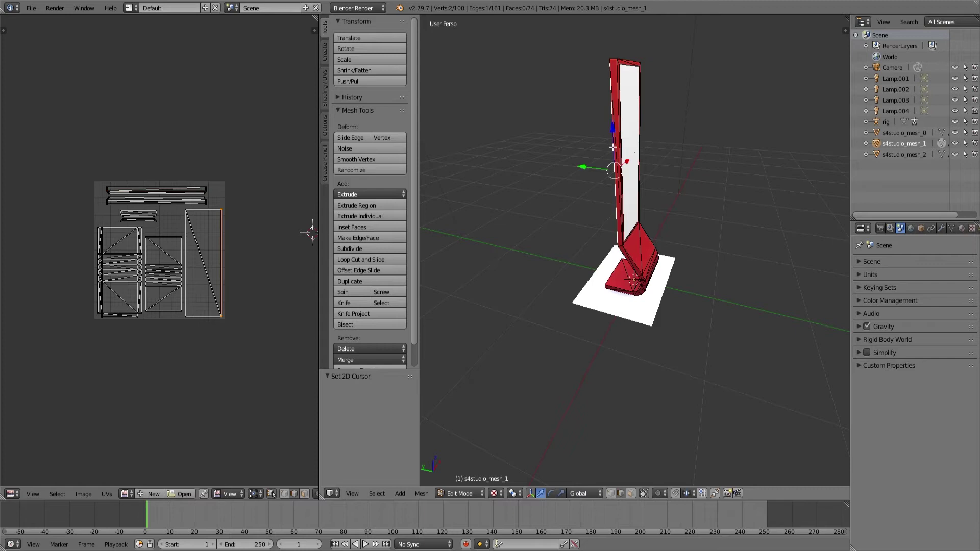
# Step: Switch back to face selection and select triangular faces on the frame's narrow side to examine their UVs
pyautogui.click(304, 494)
pyautogui.moveTo(508, 332); pyautogui.dragTo(514, 351, button='middle')
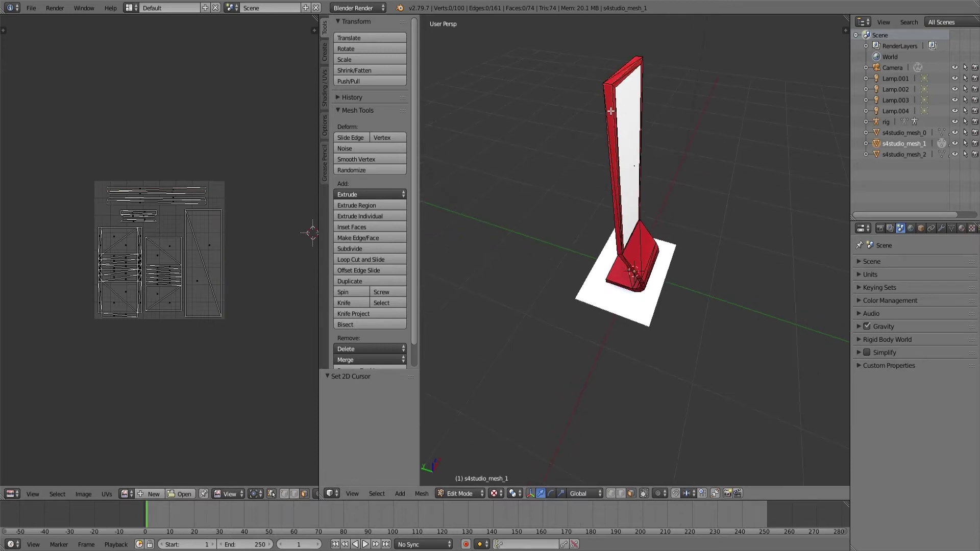
pyautogui.rightClick(611, 112)
pyautogui.moveTo(603, 222); pyautogui.dragTo(625, 193, button='middle')
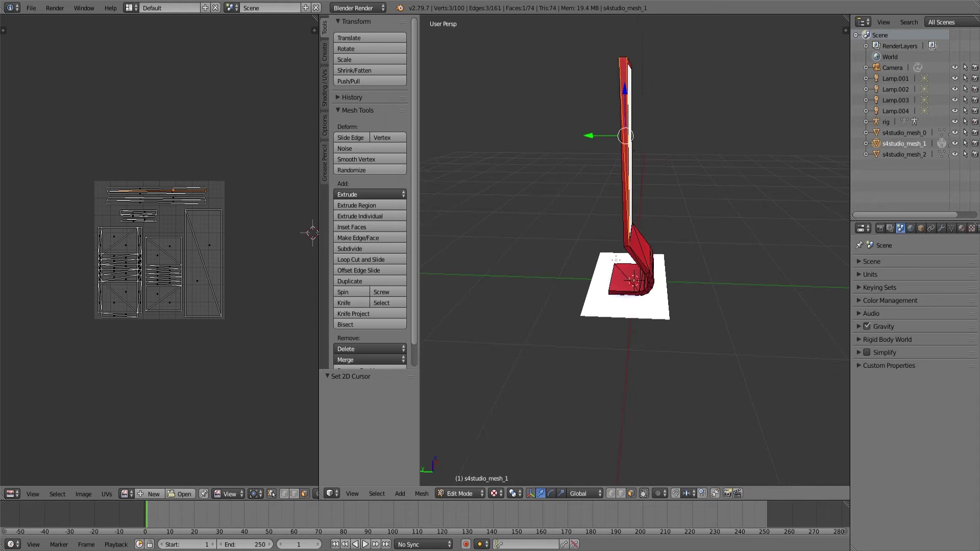
pyautogui.rightClick(626, 211)
pyautogui.moveTo(569, 319); pyautogui.dragTo(518, 282, button='middle')
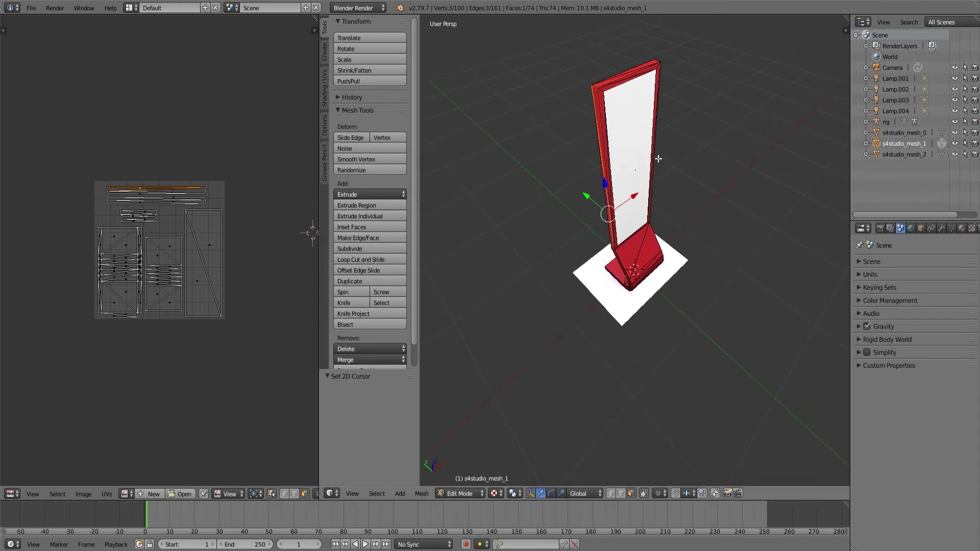
# Step: Deselect all geometry and add a cube primitive to s4studio_mesh_1 at the mirror's base
pyautogui.press('a')
pyautogui.press('a')
pyautogui.press('a')
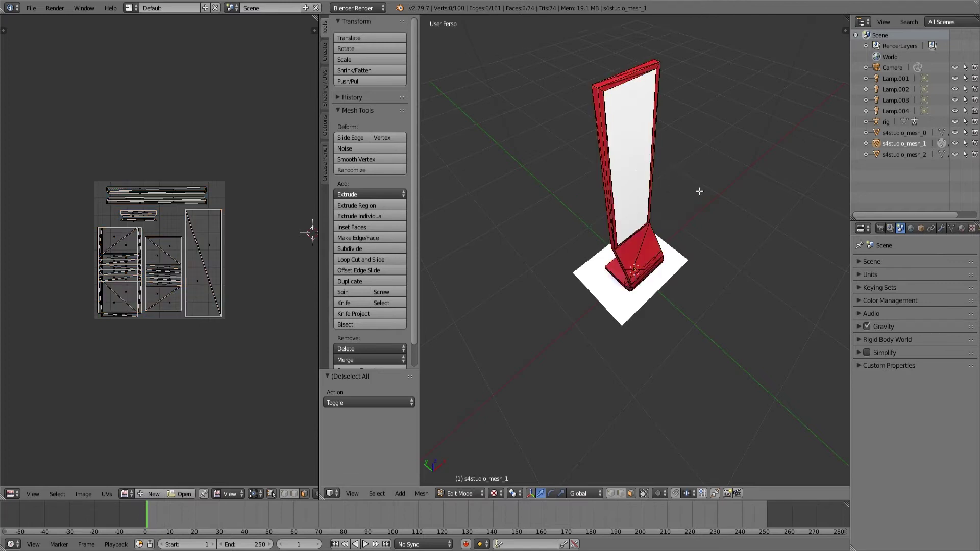
pyautogui.moveTo(699, 190); pyautogui.dragTo(648, 139, button='middle')
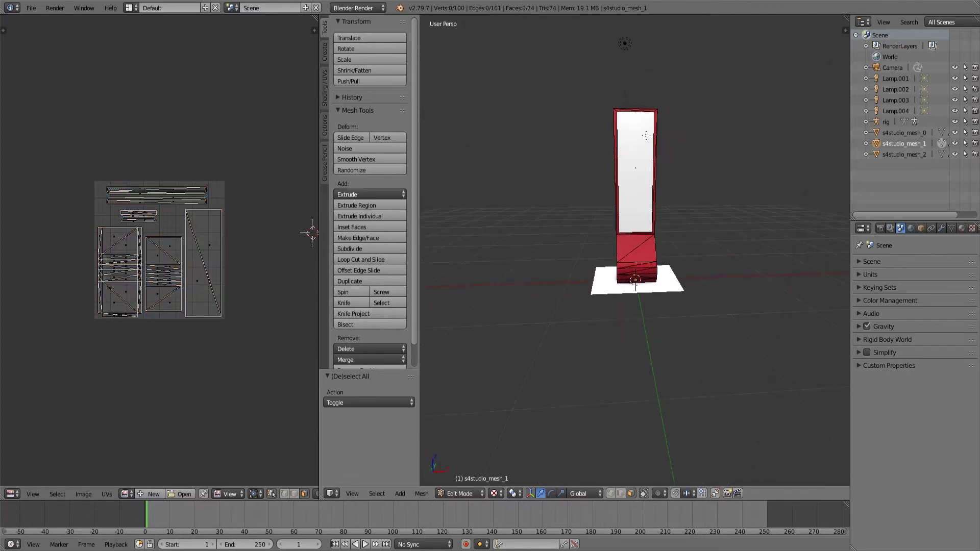
pyautogui.moveTo(632, 176); pyautogui.dragTo(568, 197, button='middle')
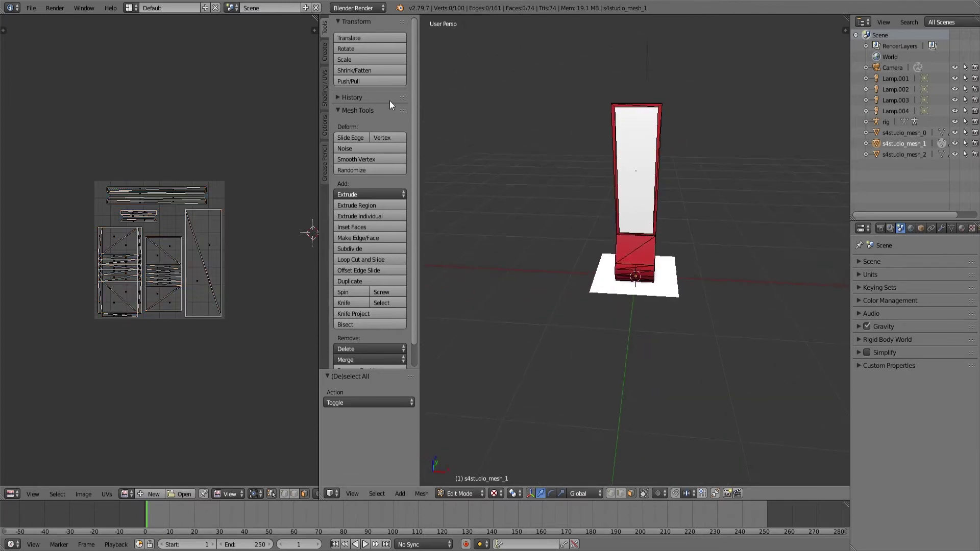
pyautogui.click(325, 53)
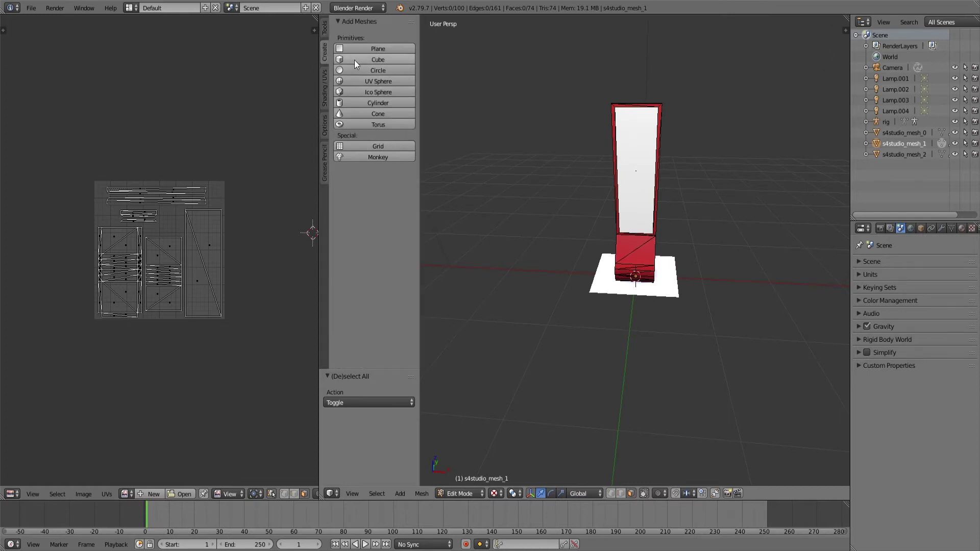
pyautogui.click(357, 60)
pyautogui.moveTo(576, 225); pyautogui.dragTo(606, 202, button='middle')
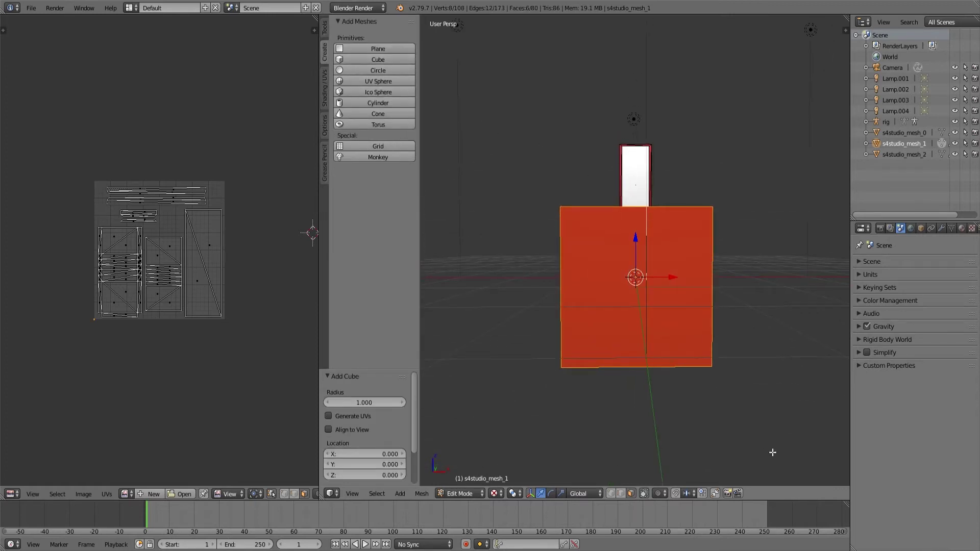
# Step: Scale the new cube uniformly to about 0.416 and raise it about 1.601 along Z in front of the mirror
pyautogui.press('s')
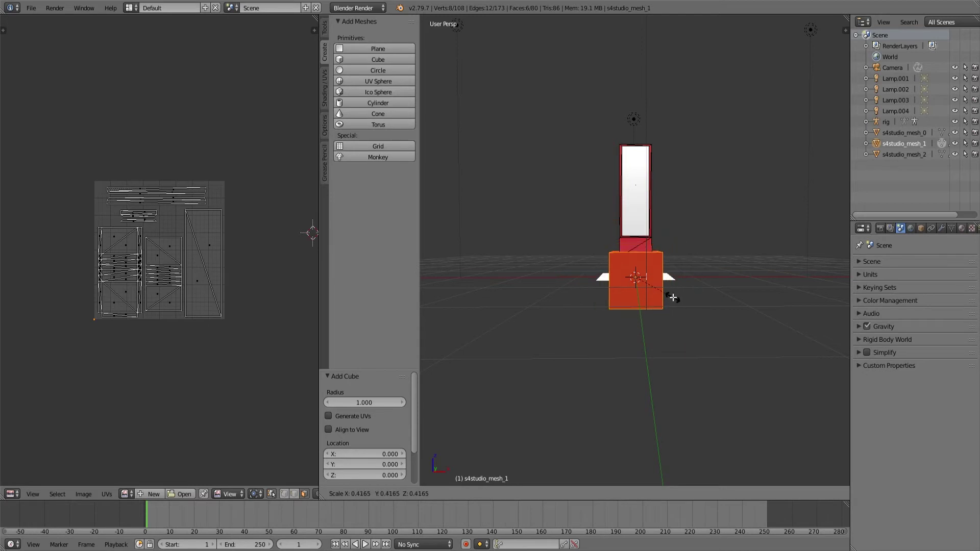
pyautogui.click(672, 296)
pyautogui.moveTo(672, 296); pyautogui.dragTo(647, 288, button='middle')
pyautogui.press('g')
pyautogui.press('z')
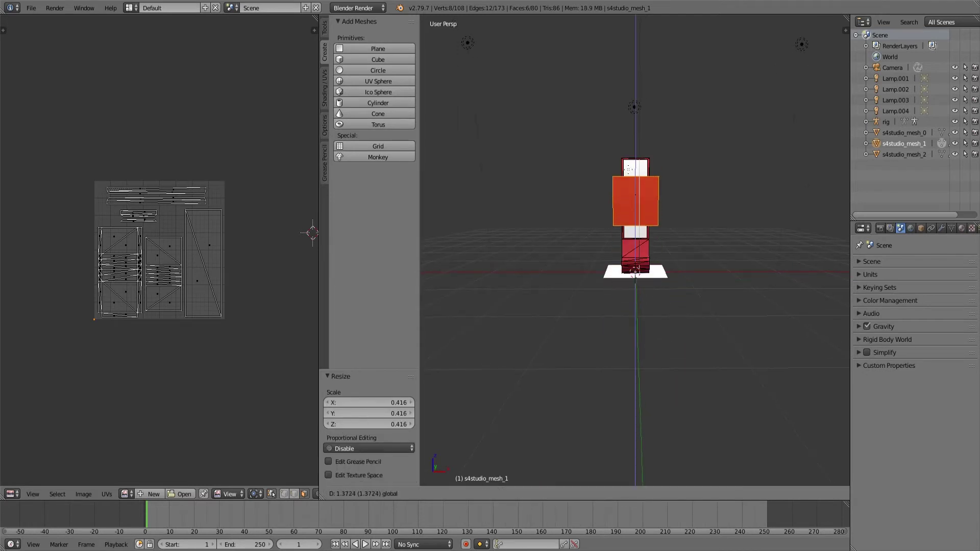
pyautogui.click(645, 181)
# Step: Widen the cube to about 1.211 along X and flatten it to about 0.069 along Y
pyautogui.moveTo(647, 176); pyautogui.dragTo(686, 262, button='middle')
pyautogui.press('s')
pyautogui.press('x')
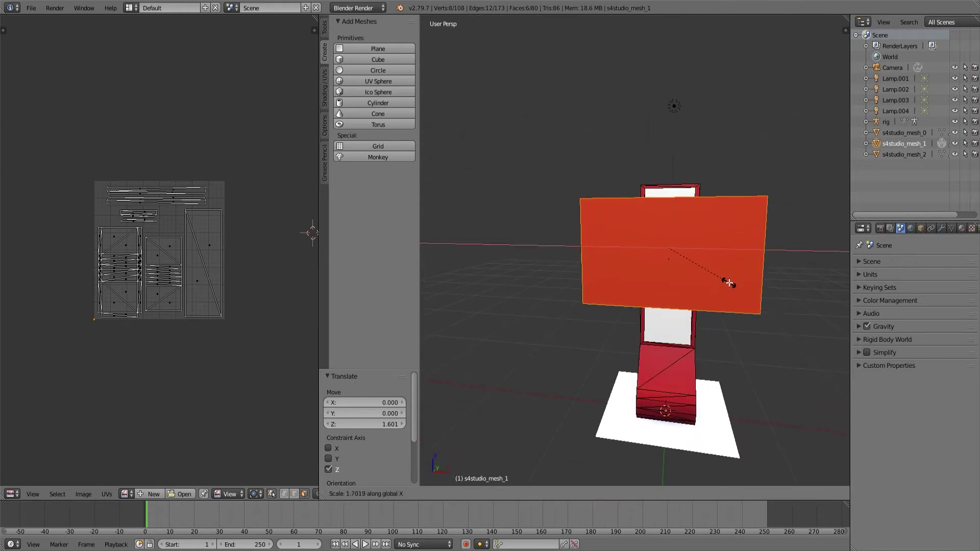
pyautogui.click(710, 276)
pyautogui.moveTo(709, 276); pyautogui.dragTo(798, 352, button='middle')
pyautogui.press('s')
pyautogui.press('y')
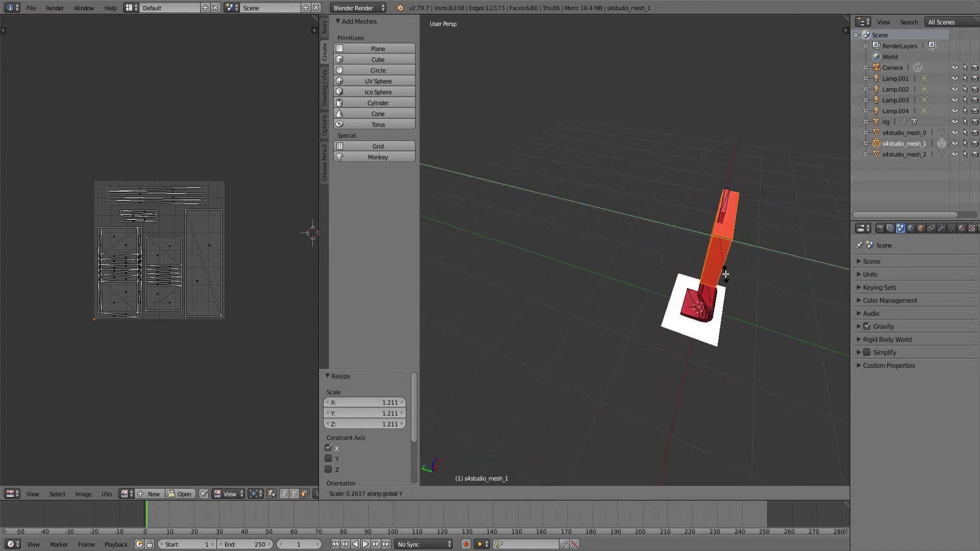
pyautogui.click(719, 244)
# Step: Raise the flattened cube about 0.167 along Z to cover the top of the original mirror
pyautogui.moveTo(719, 244); pyautogui.dragTo(689, 260, button='middle')
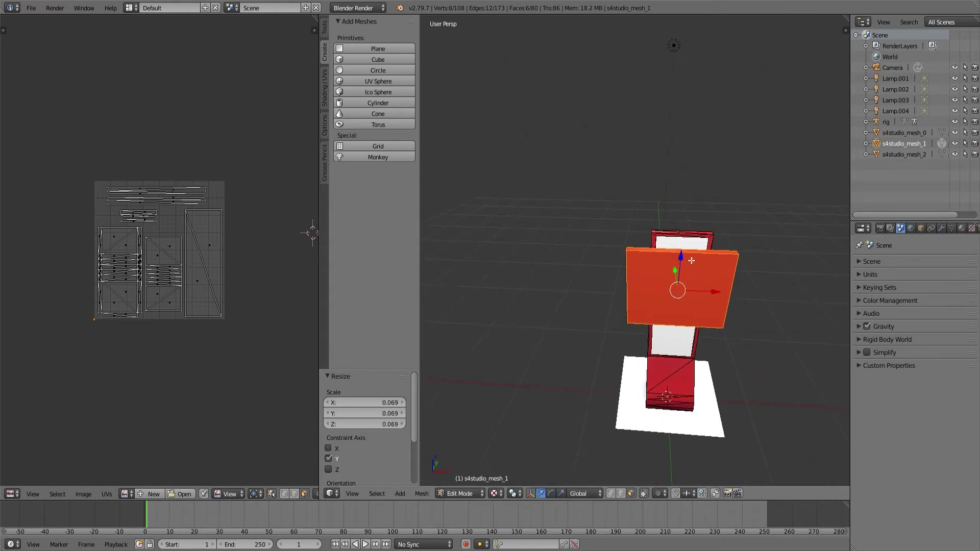
pyautogui.press('g')
pyautogui.press('z')
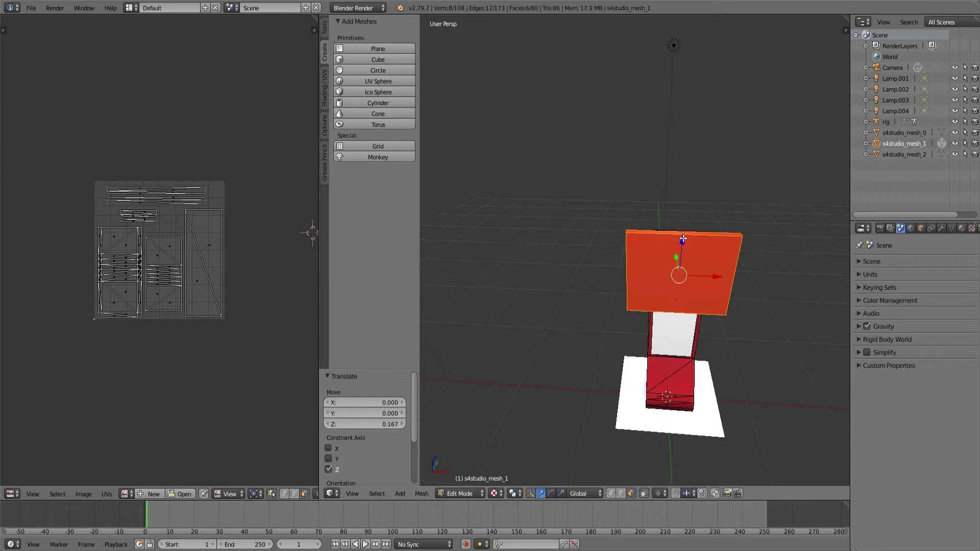
# Step: Move the flattened cube's bottom face down about 1.34 along Z to floor level, forming a tall board
pyautogui.moveTo(684, 241); pyautogui.dragTo(694, 206, button='middle')
pyautogui.rightClick(687, 183)
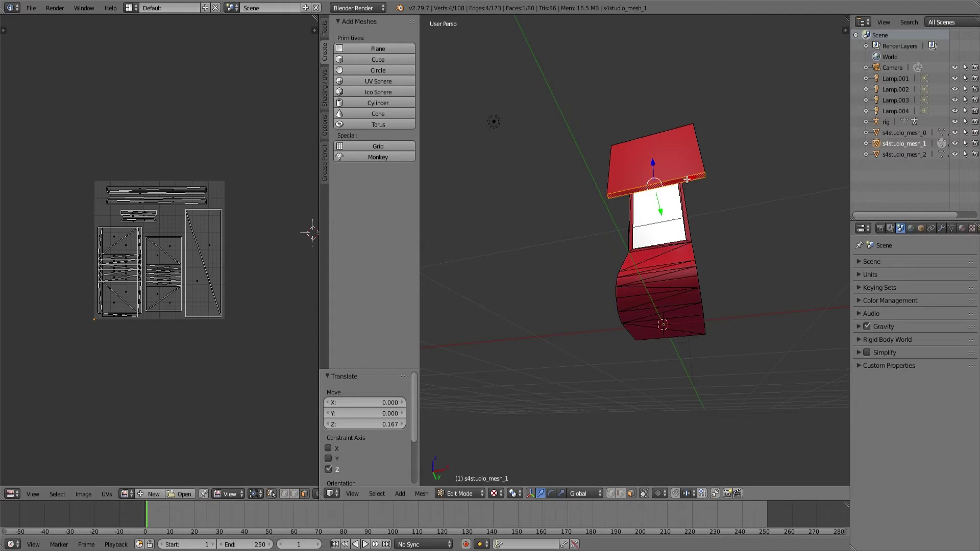
pyautogui.press('g')
pyautogui.press('z')
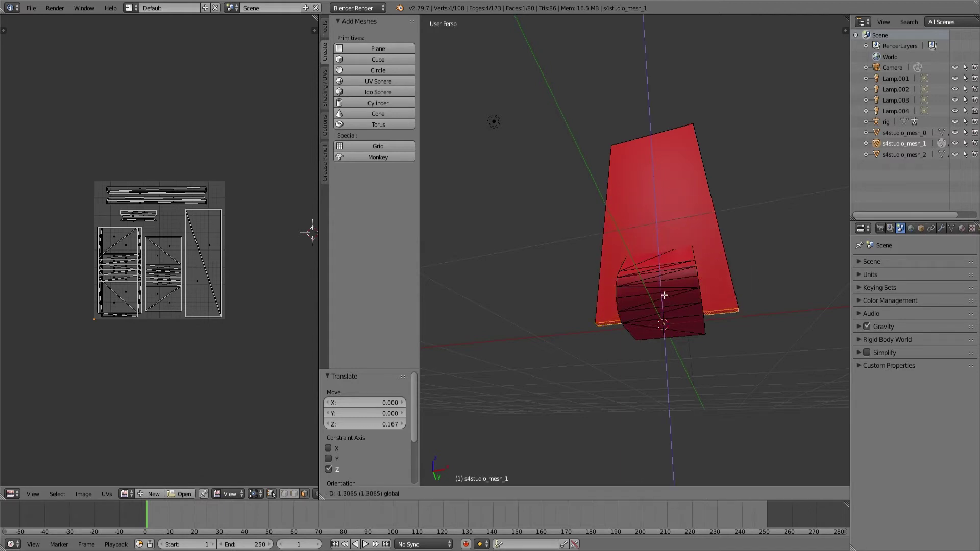
pyautogui.click(665, 299)
pyautogui.moveTo(665, 300); pyautogui.dragTo(674, 266, button='middle')
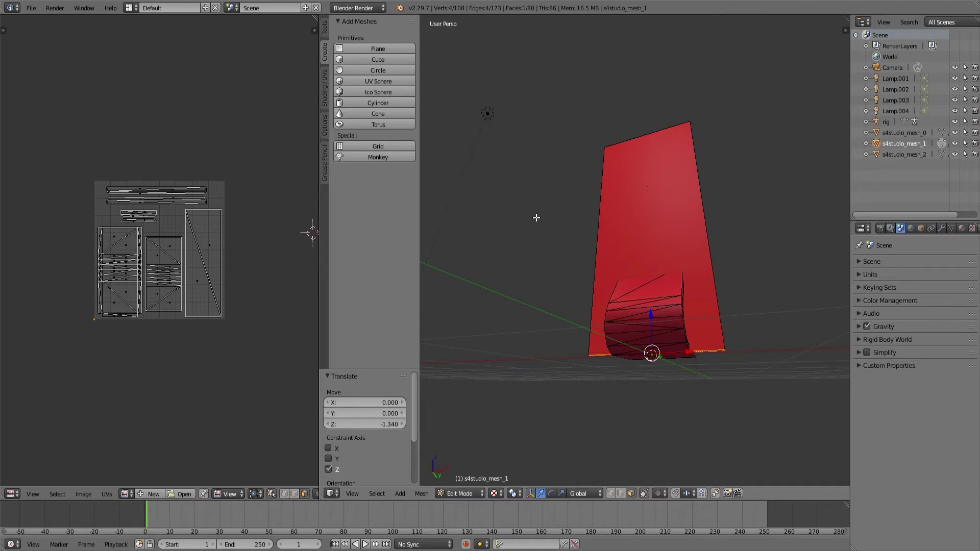
pyautogui.moveTo(614, 257); pyautogui.dragTo(629, 292, button='middle')
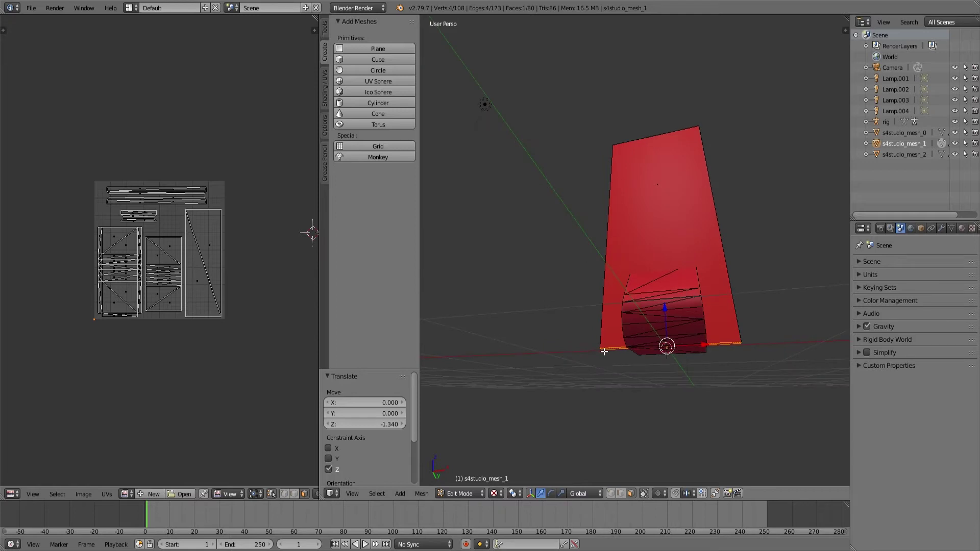
pyautogui.moveTo(663, 310); pyautogui.dragTo(664, 311)
# Step: Select a narrow side face of the tall board and move it along X to adjust the board's width
pyautogui.moveTo(702, 293); pyautogui.dragTo(627, 296, button='middle')
pyautogui.scroll(2, 708, 309)
pyautogui.rightClick(638, 277)
pyautogui.press('g')
pyautogui.press('x')
pyautogui.click(648, 256)
pyautogui.moveTo(648, 255); pyautogui.dragTo(728, 250, button='middle')
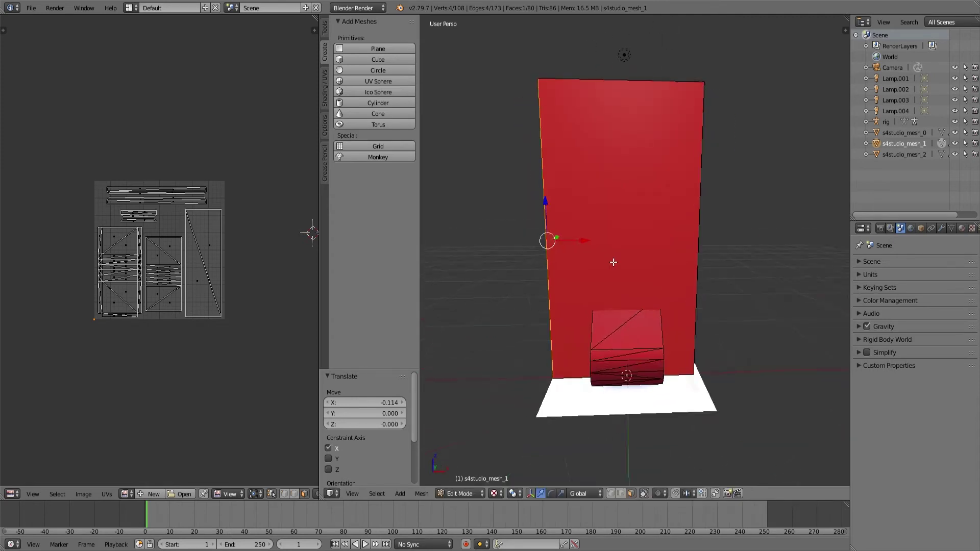
pyautogui.moveTo(613, 260); pyautogui.dragTo(611, 263, button='middle')
# Step: Select all linked faces of the tall board
pyautogui.moveTo(694, 314); pyautogui.dragTo(713, 318, button='middle')
pyautogui.press('l')
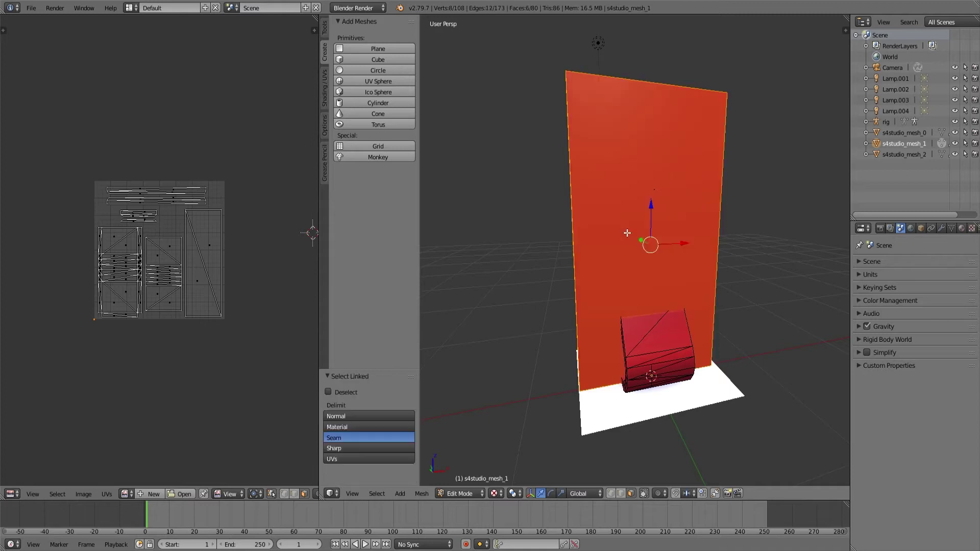
pyautogui.moveTo(656, 256); pyautogui.dragTo(706, 309, button='middle')
pyautogui.press('r')
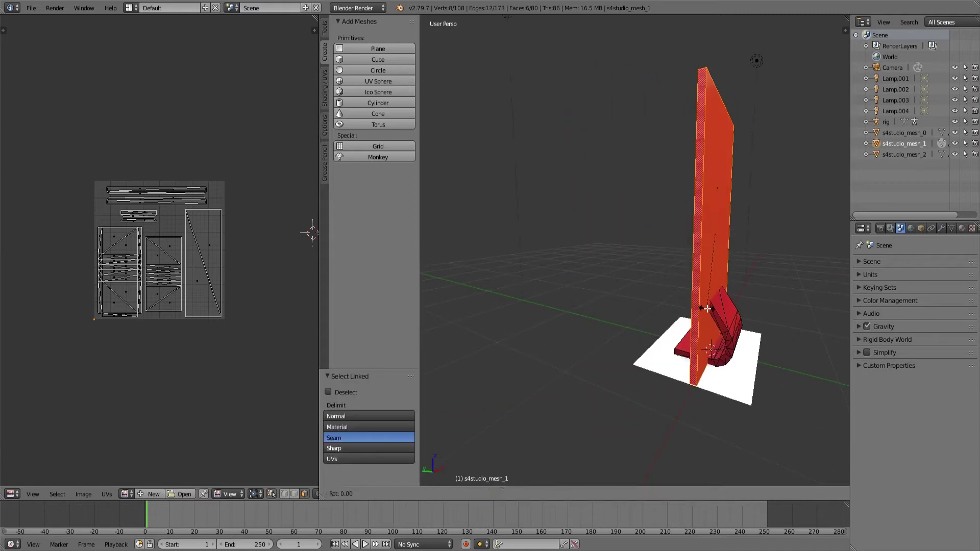
pyautogui.press('y')
pyautogui.click(721, 304)
pyautogui.hotkey('ctrl', 'z')
# Step: Tilt the board about -7.94° around X and shift it along Y in front of the original mirror
pyautogui.press('r')
pyautogui.press('x')
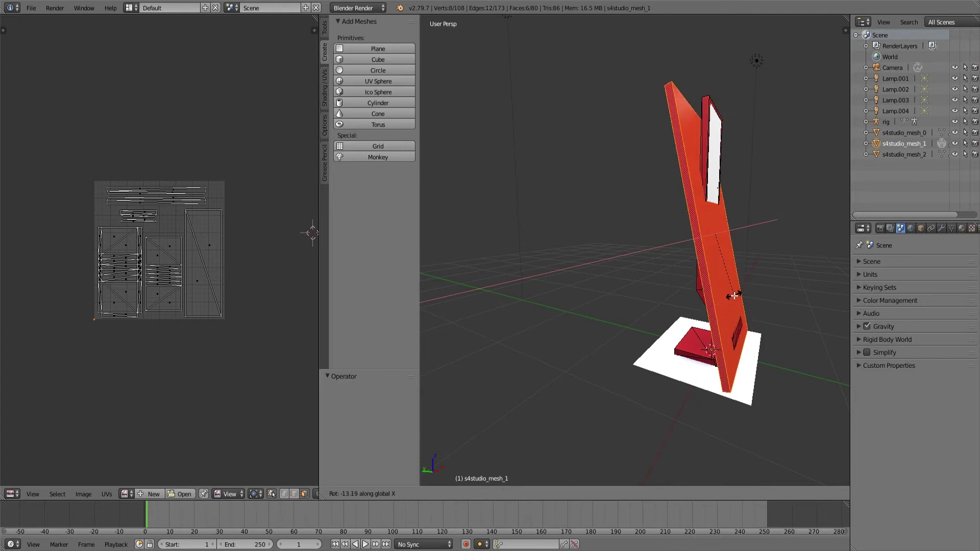
pyautogui.click(730, 302)
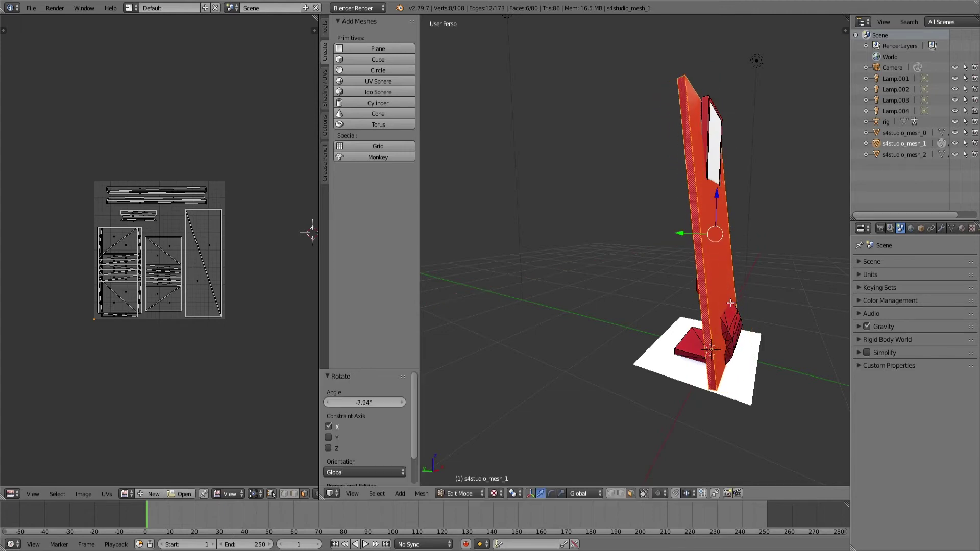
pyautogui.moveTo(730, 302); pyautogui.dragTo(702, 242, button='middle')
pyautogui.moveTo(682, 234); pyautogui.dragTo(697, 237)
# Step: Delete the original mirror's vertices by selecting all geometry and excluding the new board through its collapsed UV points at the UV grid's corner
pyautogui.moveTo(761, 280); pyautogui.dragTo(581, 271, button='middle')
pyautogui.press('a')
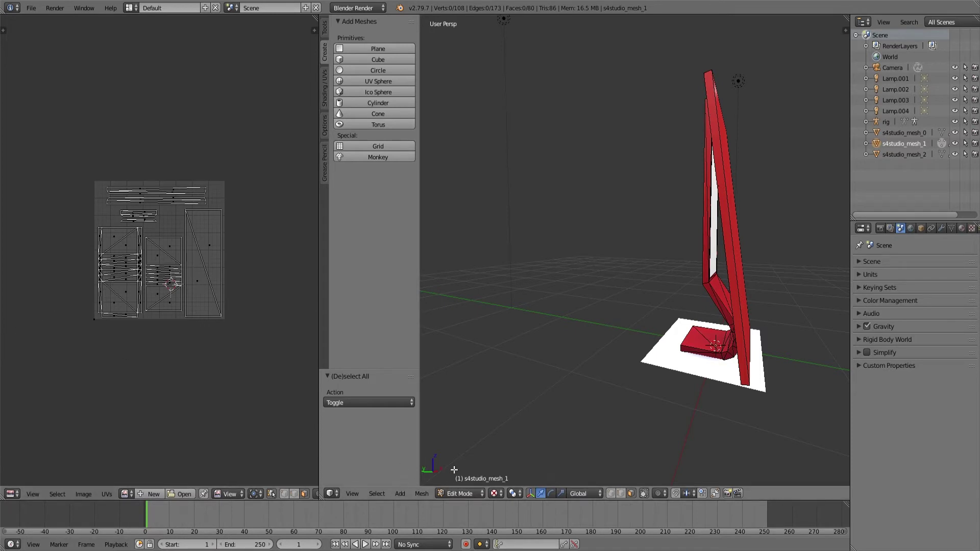
pyautogui.press('a')
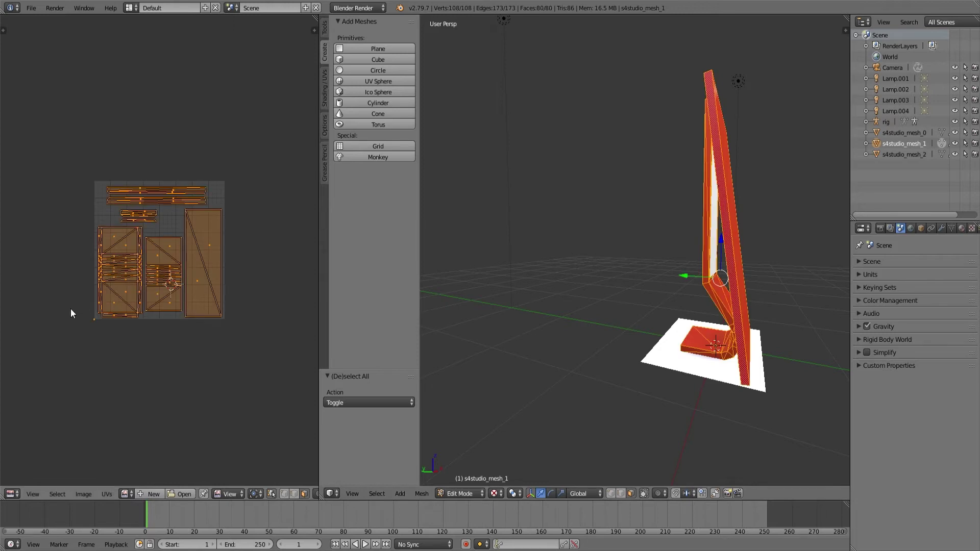
pyautogui.press('b')
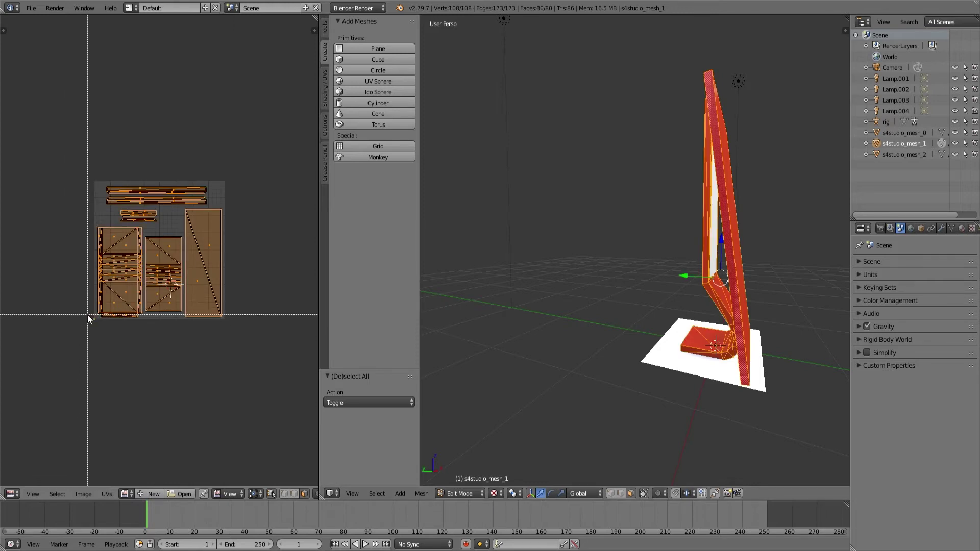
pyautogui.moveTo(87, 315); pyautogui.dragTo(95, 325)
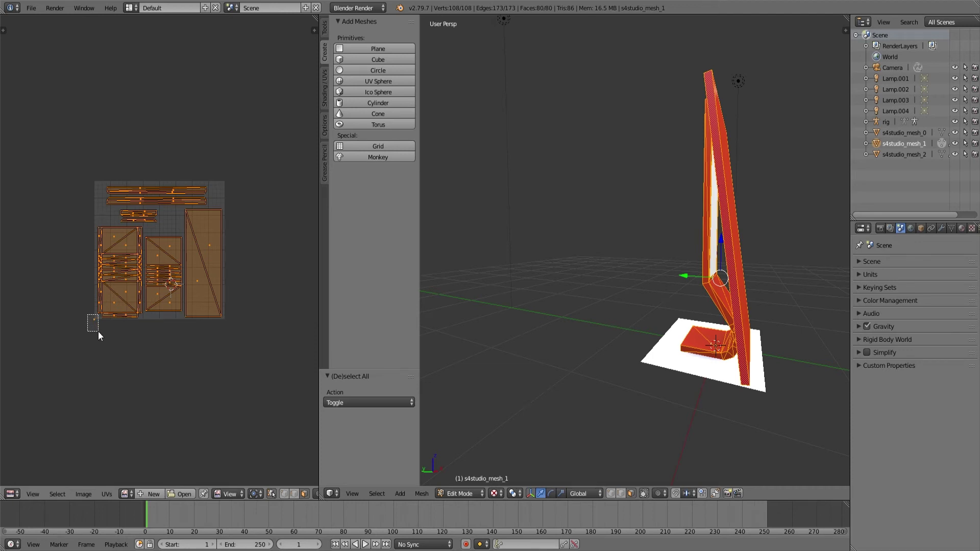
pyautogui.moveTo(98, 332); pyautogui.dragTo(98, 331, button='middle')
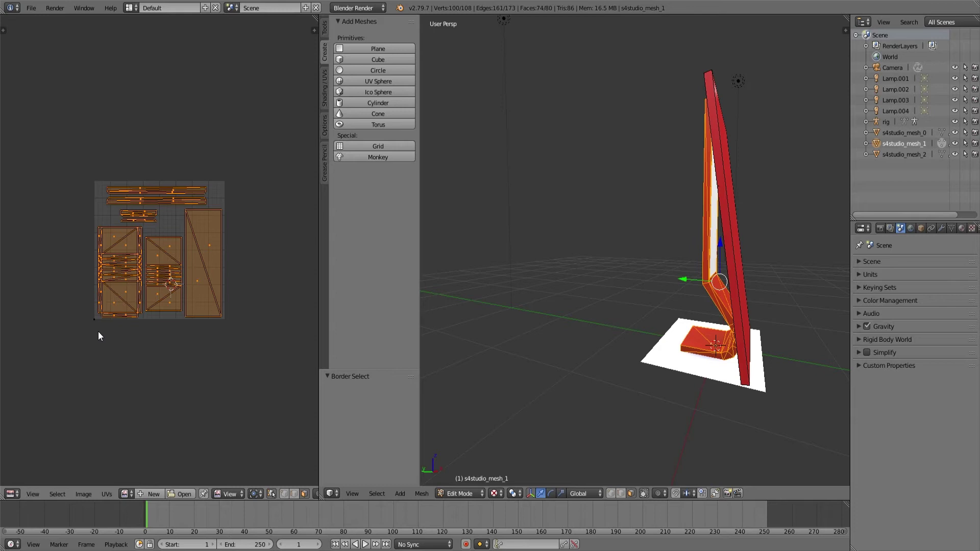
pyautogui.scroll(4, 94, 323)
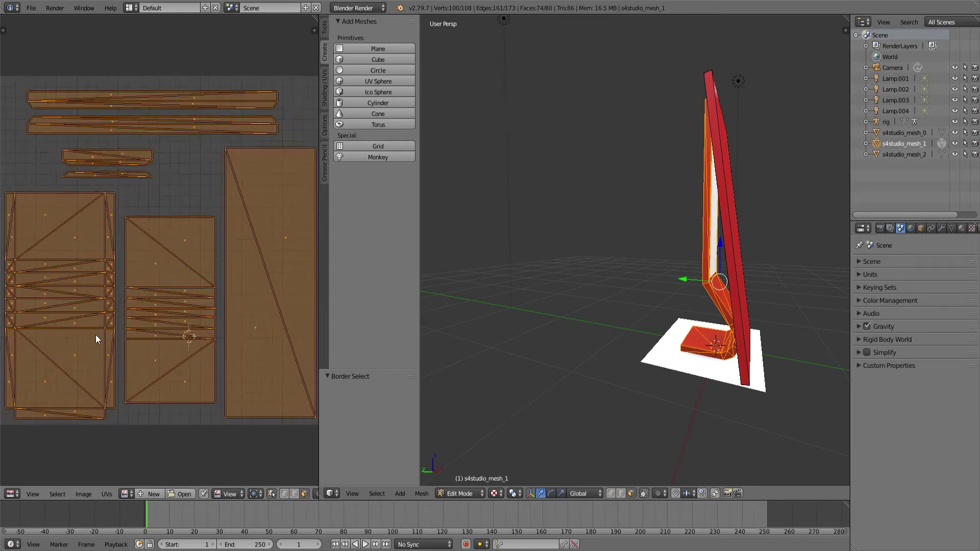
pyautogui.scroll(-1, 97, 340)
pyautogui.moveTo(98, 341); pyautogui.dragTo(153, 325, button='middle')
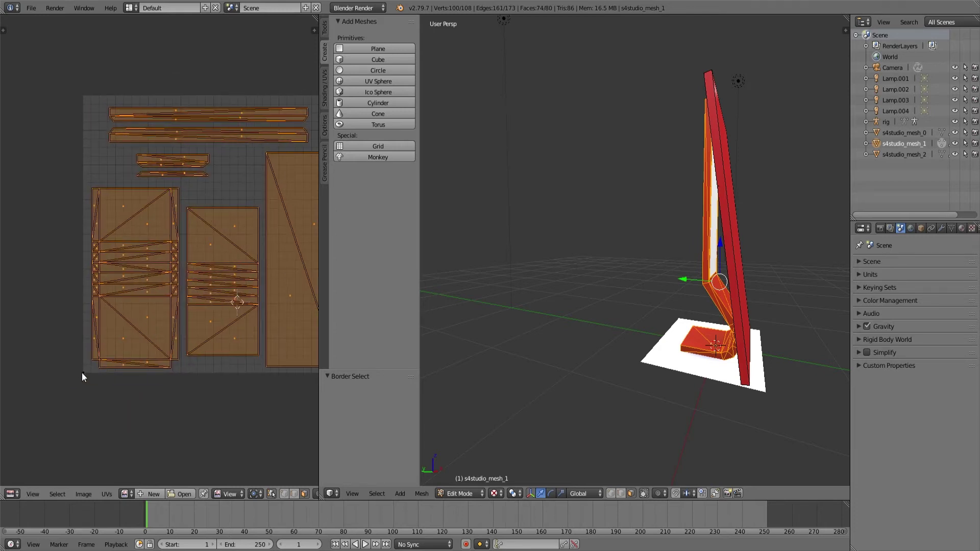
pyautogui.scroll(-2, 82, 373)
pyautogui.moveTo(704, 286); pyautogui.dragTo(614, 73, button='middle')
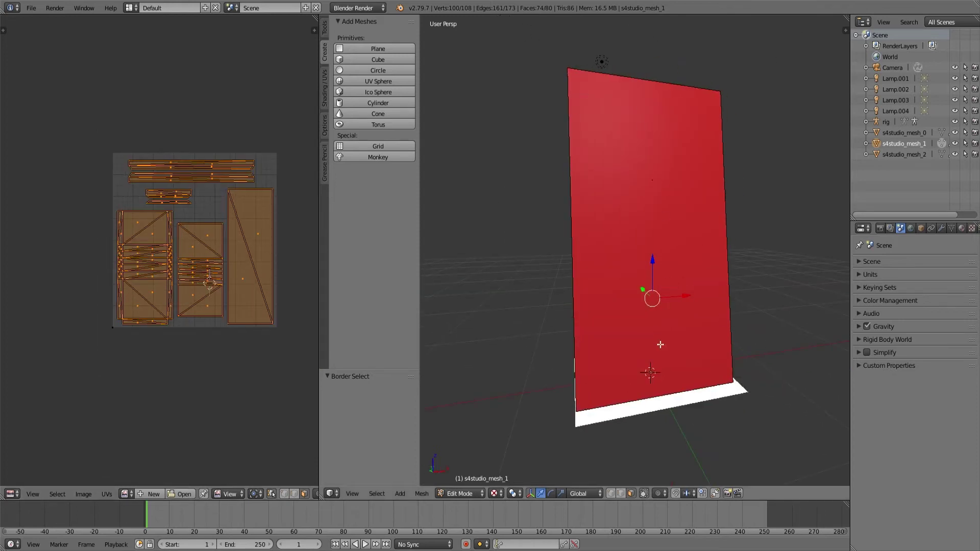
pyautogui.moveTo(547, 327); pyautogui.dragTo(592, 326, button='middle')
pyautogui.moveTo(546, 280); pyautogui.dragTo(724, 160, button='middle')
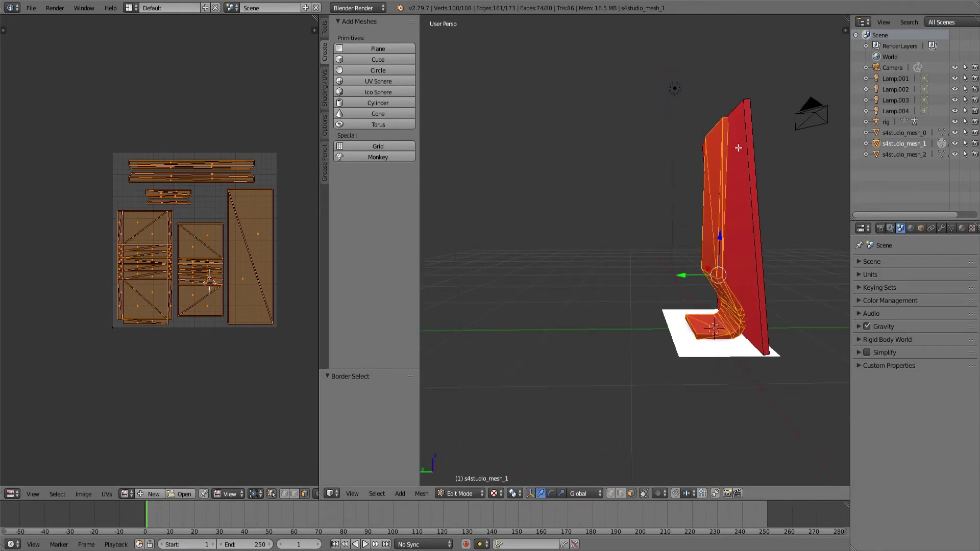
pyautogui.press('x')
pyautogui.click(704, 228)
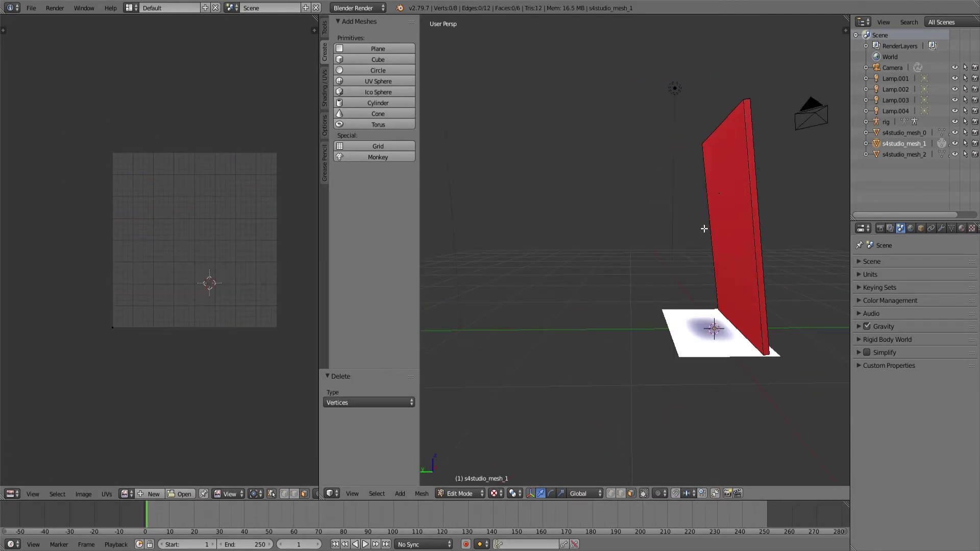
# Step: Extrude the board's large front face in place and scale the new face to about 0.927 for a frame border
pyautogui.moveTo(706, 298); pyautogui.dragTo(601, 199, button='middle')
pyautogui.rightClick(602, 181)
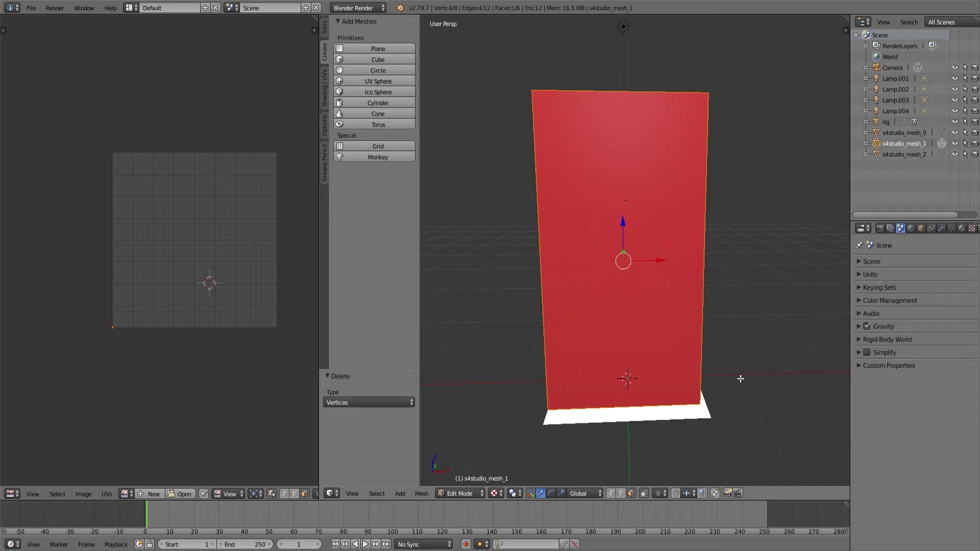
pyautogui.press('e')
pyautogui.rightClick(697, 329)
pyautogui.press('s')
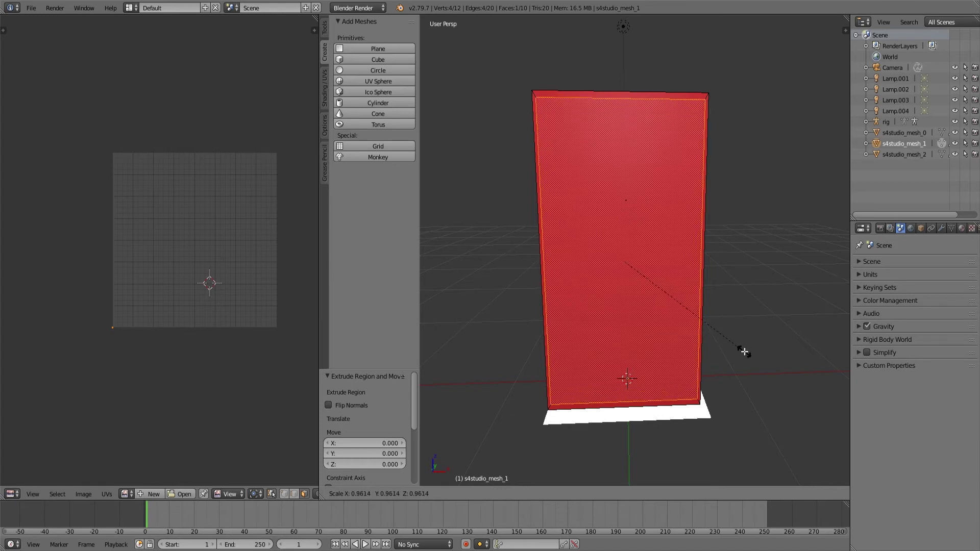
pyautogui.click(741, 354)
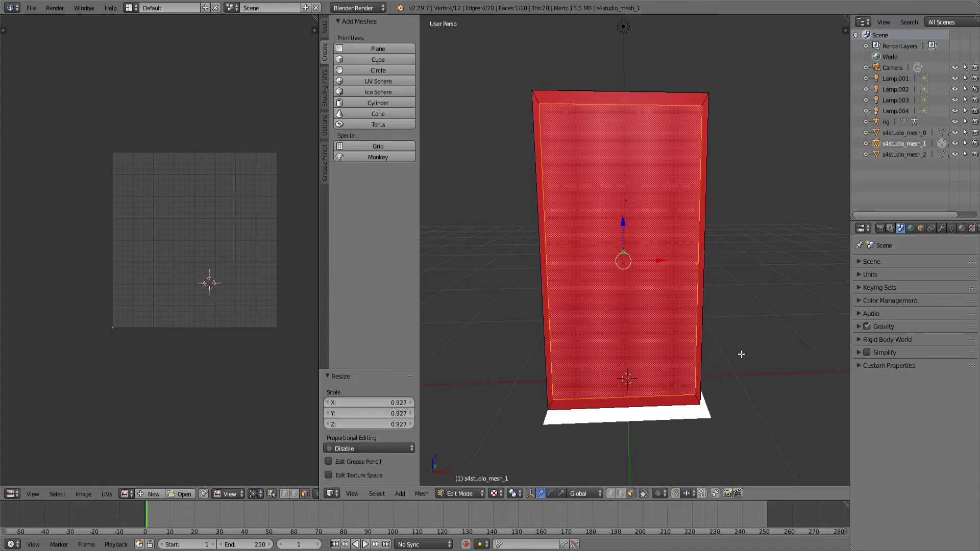
# Step: Scale the inset front face to about 0.93 along X to widen the frame's vertical sides
pyautogui.hotkey('ctrl', 'z')
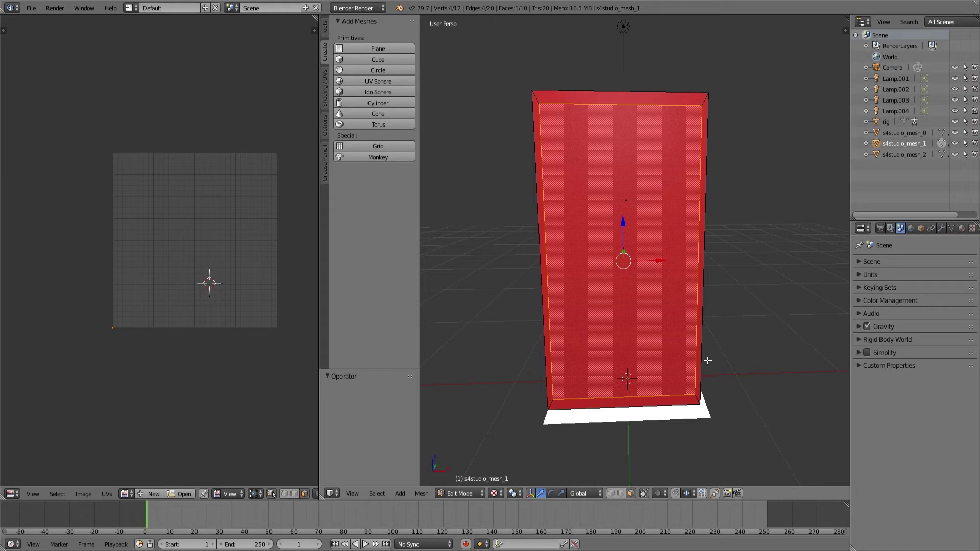
pyautogui.press('s')
pyautogui.press('x')
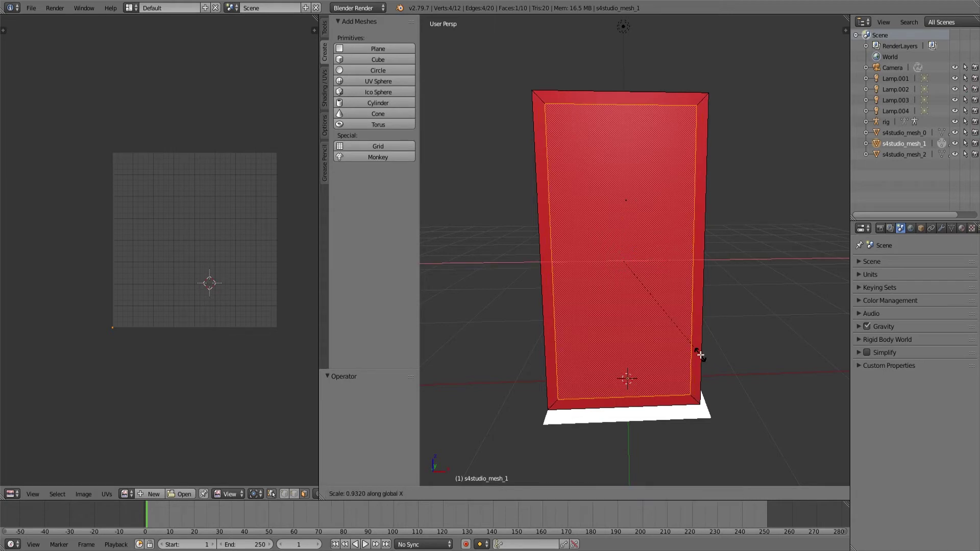
pyautogui.click(702, 354)
# Step: Extrude the inset front face in place and accept a scale of 1.000 for it
pyautogui.moveTo(682, 444); pyautogui.dragTo(651, 428, button='middle')
pyautogui.press('e')
pyautogui.rightClick(726, 385)
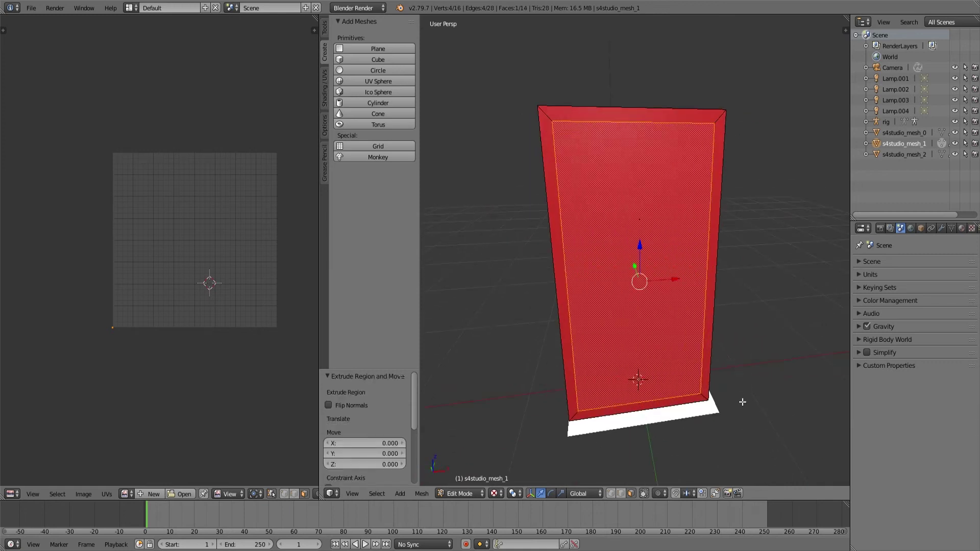
pyautogui.press('s')
pyautogui.click(743, 403)
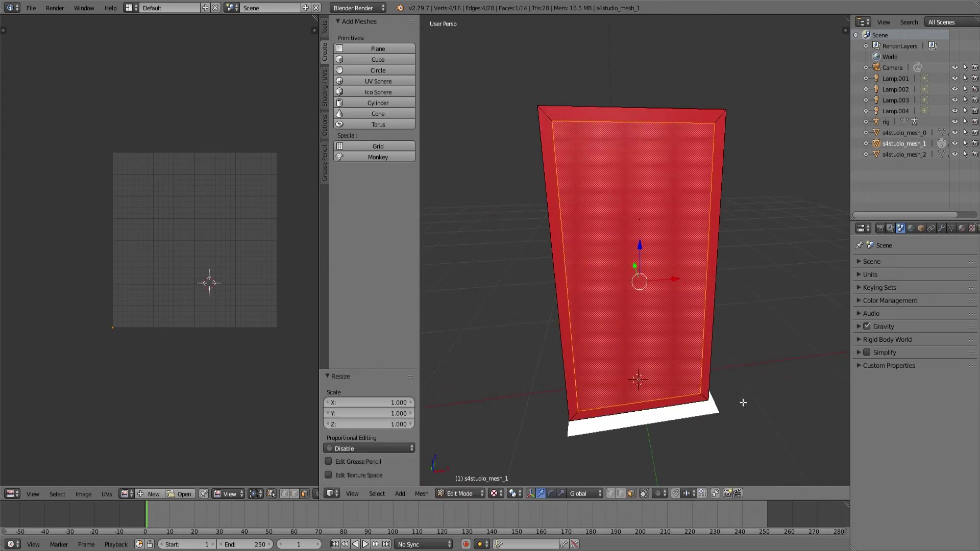
# Step: Extrude the inset face in place once more and push it slightly inward along Y to recess the mirror panel
pyautogui.moveTo(744, 403); pyautogui.dragTo(773, 407, button='middle')
pyautogui.press('e')
pyautogui.rightClick(773, 407)
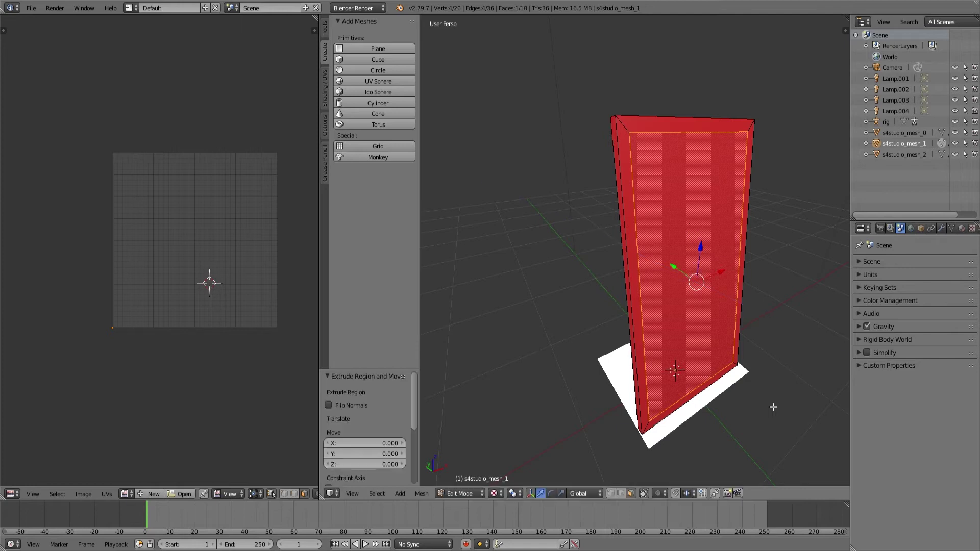
pyautogui.moveTo(672, 271); pyautogui.dragTo(669, 267)
# Step: Deselect all geometry and set the viewport shading to Solid
pyautogui.moveTo(669, 267); pyautogui.dragTo(570, 301, button='middle')
pyautogui.press('a')
pyautogui.moveTo(566, 262); pyautogui.dragTo(688, 263, button='middle')
pyautogui.click(494, 493)
pyautogui.click(520, 454)
pyautogui.moveTo(541, 416); pyautogui.dragTo(572, 408, button='middle')
pyautogui.click(495, 493)
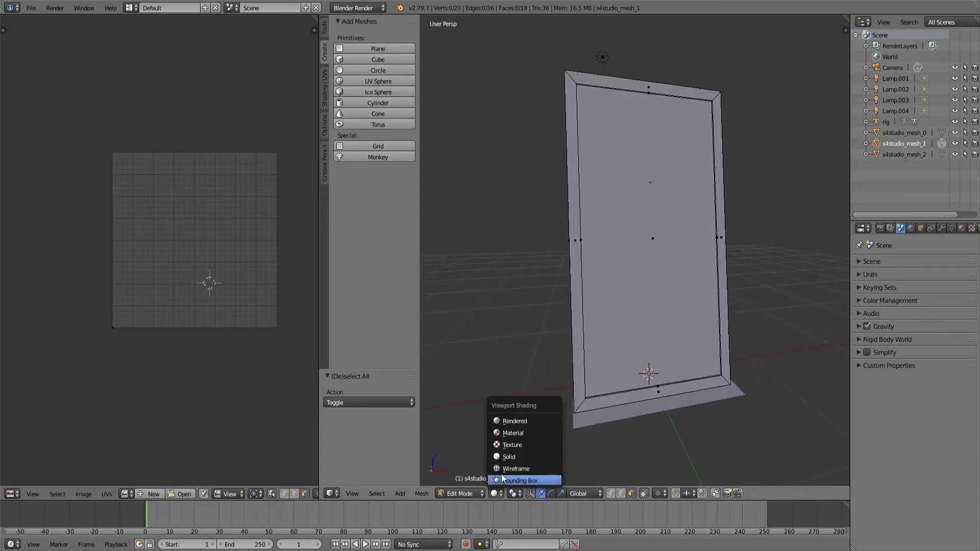
# Step: Switch to Object Mode to inspect the new mirror's shape, and return to Edit Mode
pyautogui.click(461, 493)
pyautogui.click(464, 485)
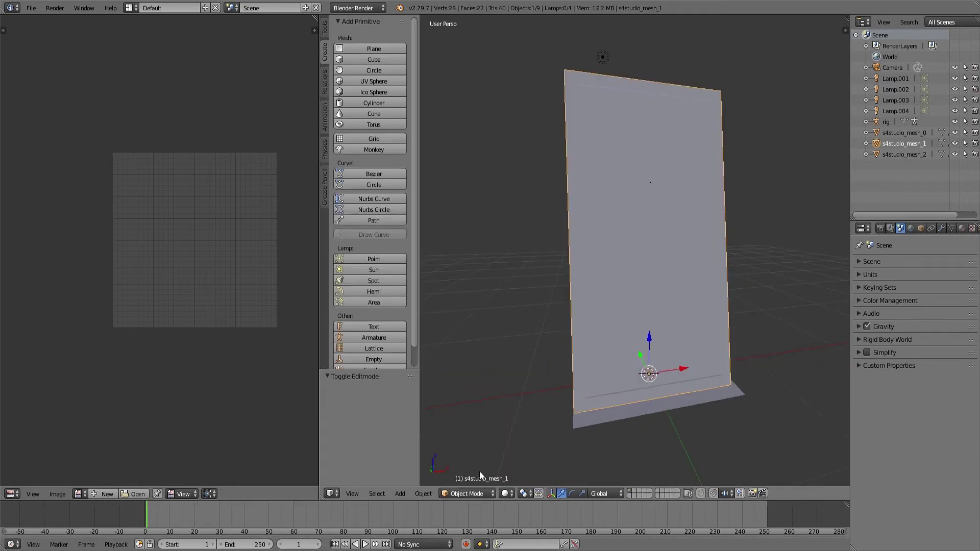
pyautogui.moveTo(491, 462); pyautogui.dragTo(532, 433, button='middle')
pyautogui.press('Tab')
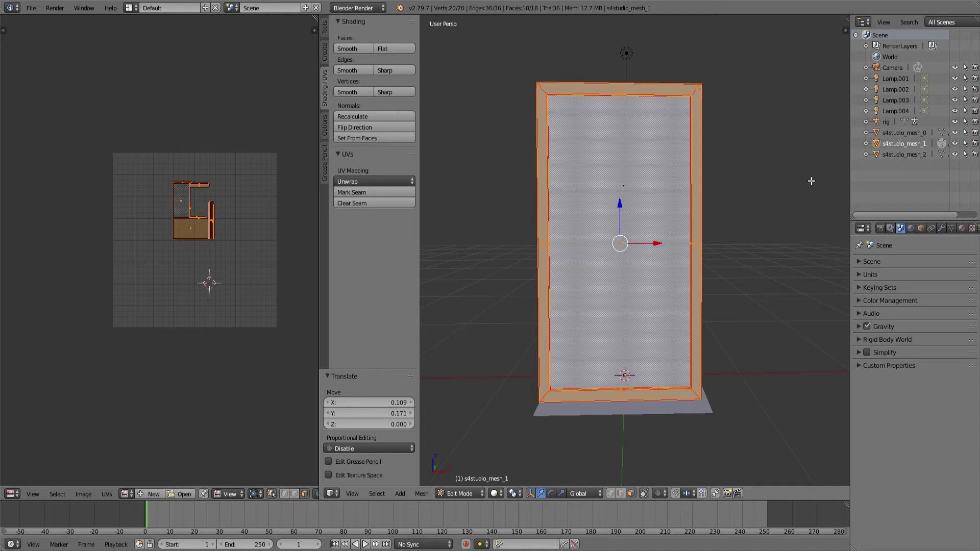
# Step: Switch to editing s4studio_mesh_2, the mirror plane, in Edit Mode
pyautogui.click(902, 153)
pyautogui.click(480, 494)
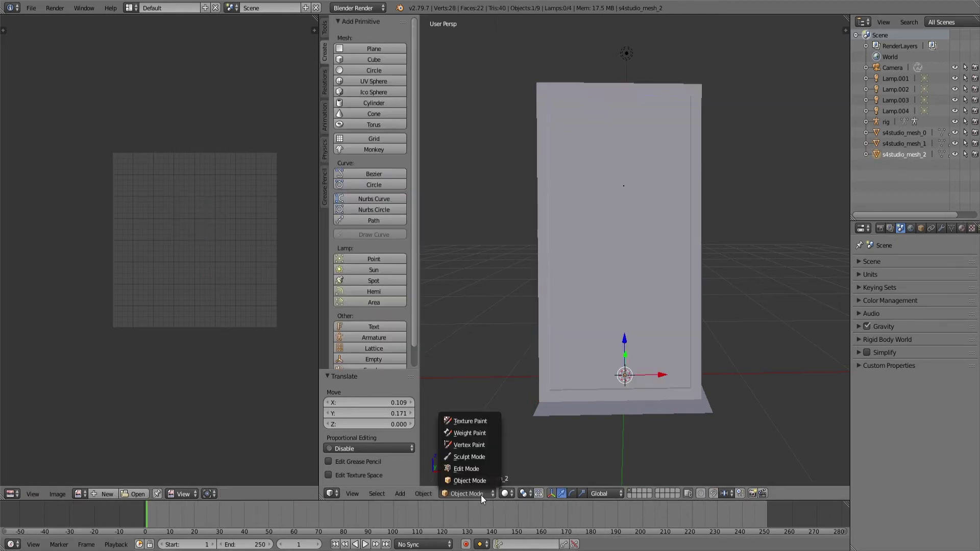
pyautogui.click(488, 465)
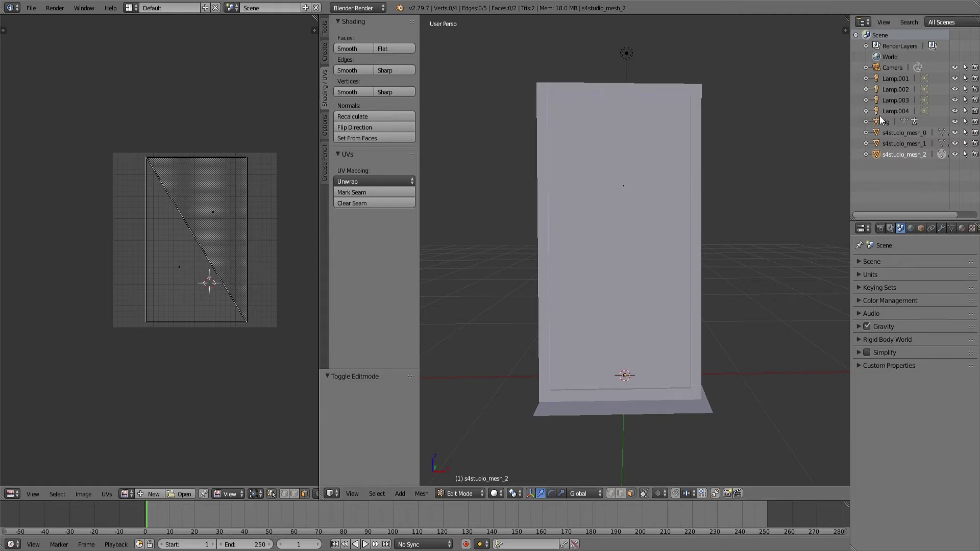
# Step: Hide s4studio_mesh_1 and select all geometry of the mirror plane s4studio_mesh_2
pyautogui.click(954, 144)
pyautogui.moveTo(642, 271); pyautogui.dragTo(641, 287, button='middle')
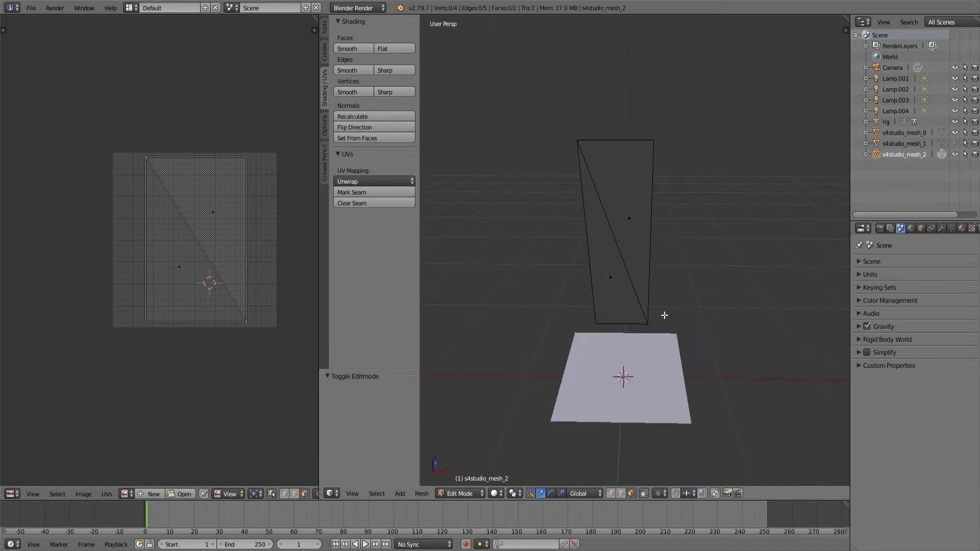
pyautogui.rightClick(625, 265)
pyautogui.press('a')
pyautogui.press('a')
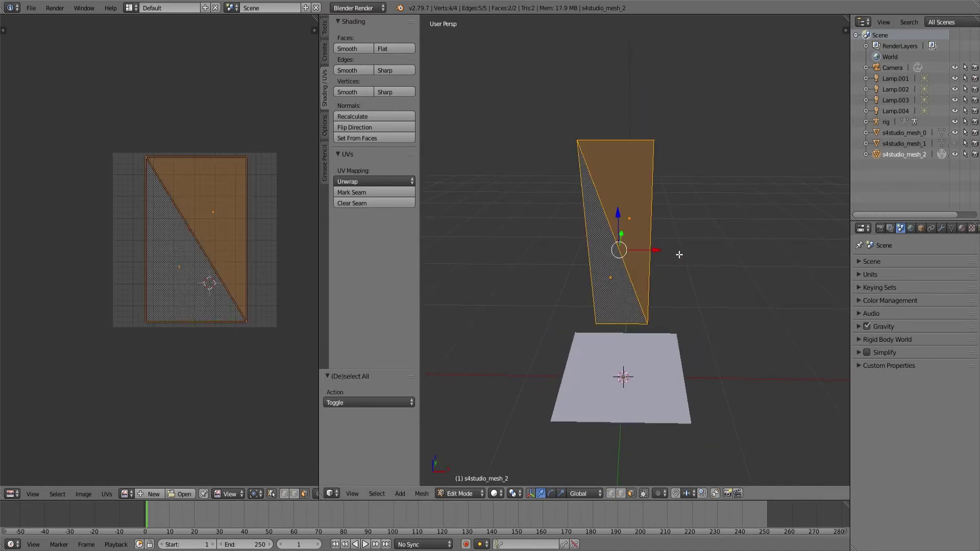
pyautogui.moveTo(684, 254); pyautogui.dragTo(689, 238, button='middle')
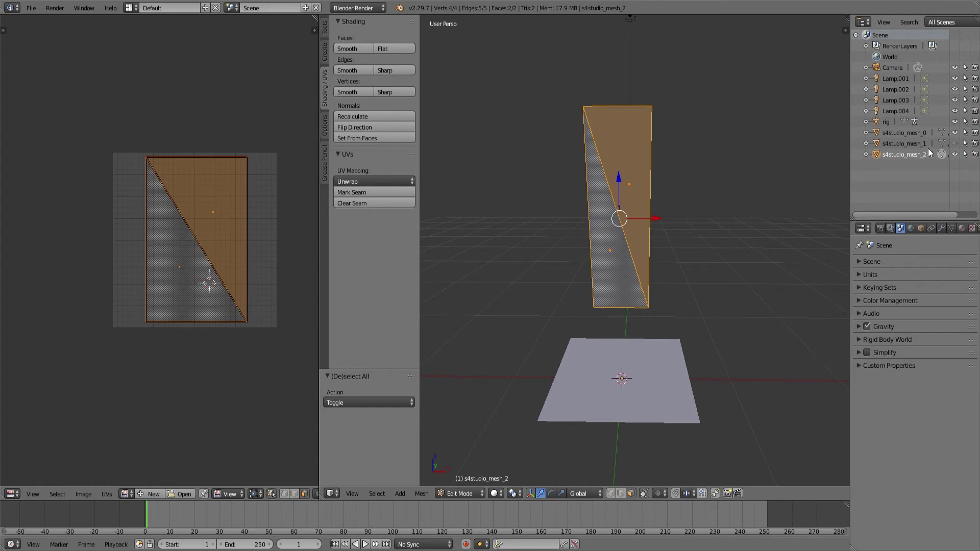
# Step: Show s4studio_mesh_1 again and bring the mirror plane out in front of the frame
pyautogui.click(955, 144)
pyautogui.moveTo(792, 190); pyautogui.dragTo(773, 223, button='middle')
pyautogui.moveTo(696, 208); pyautogui.dragTo(717, 210)
pyautogui.moveTo(718, 209); pyautogui.dragTo(701, 264, button='middle')
pyautogui.scroll(1, 658, 232)
pyautogui.moveTo(674, 253); pyautogui.dragTo(674, 258)
pyautogui.moveTo(674, 258); pyautogui.dragTo(711, 250, button='middle')
pyautogui.press('r')
pyautogui.press('y')
pyautogui.click(740, 284)
pyautogui.hotkey('ctrl', 'z')
# Step: Rotate the mirror plane by about -9.16° around the global X axis to follow the frame's tilt
pyautogui.press('r')
pyautogui.press('x')
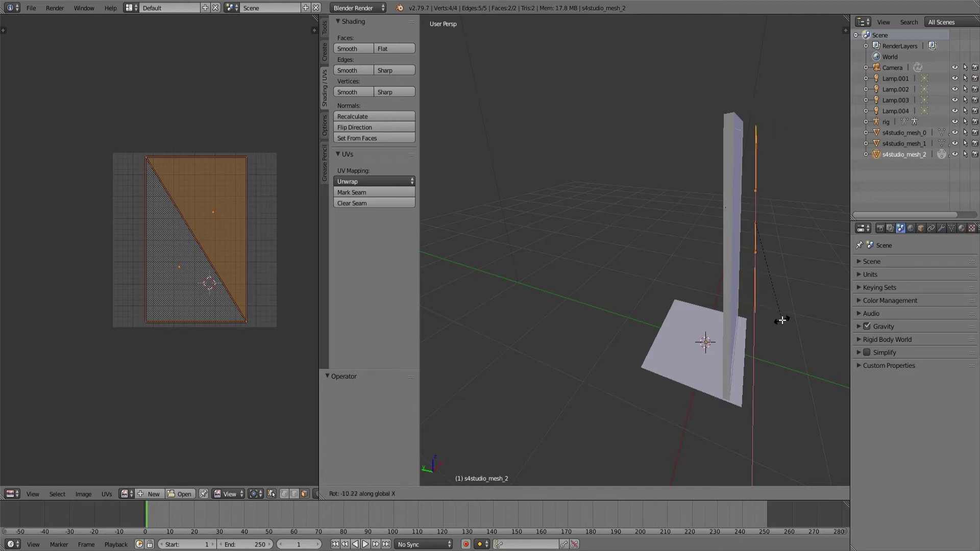
pyautogui.click(776, 323)
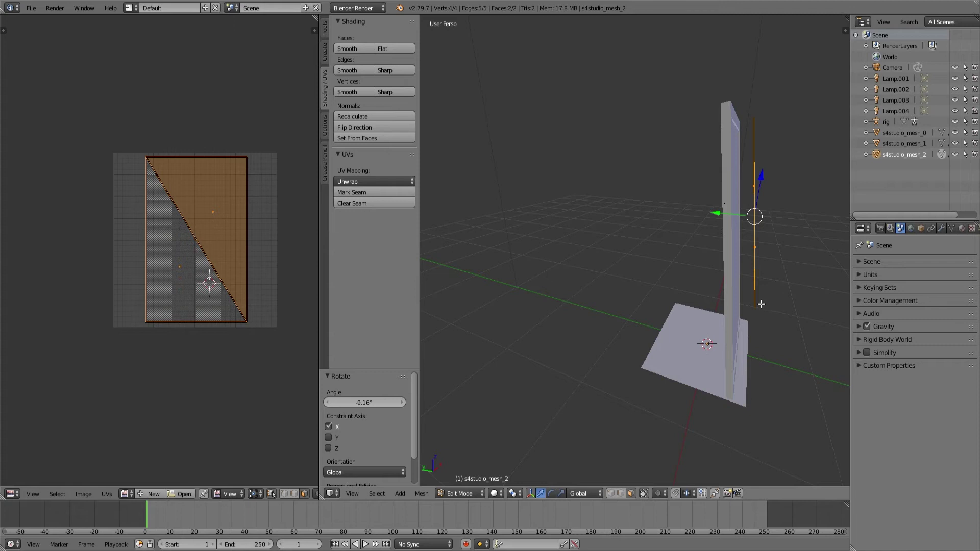
# Step: Align the mirror plane with the frame opening, shifting it -0.025 along X and scaling it to about 1.049 along X
pyautogui.moveTo(723, 202); pyautogui.dragTo(746, 155, button='middle')
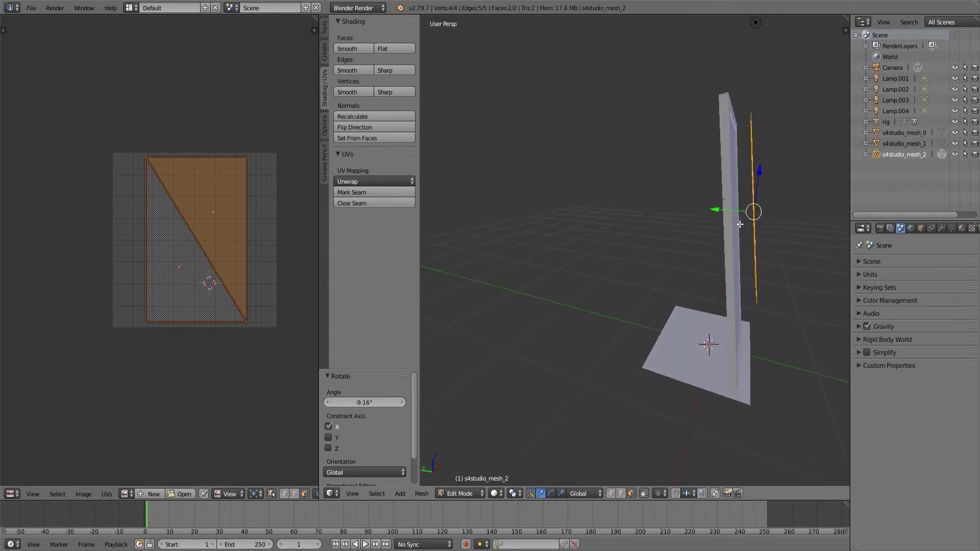
pyautogui.moveTo(726, 219); pyautogui.dragTo(678, 216)
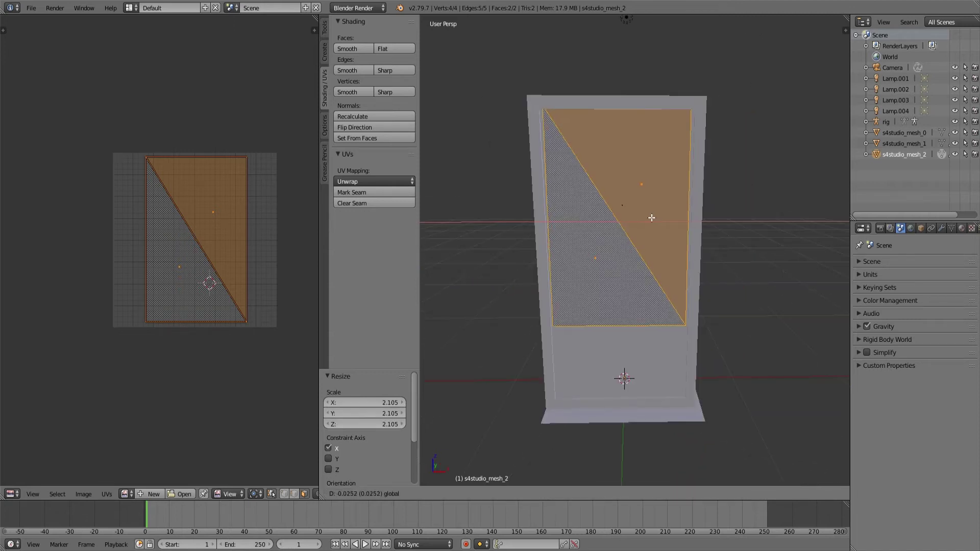
pyautogui.moveTo(652, 217); pyautogui.dragTo(651, 218)
pyautogui.press('s')
pyautogui.press('x')
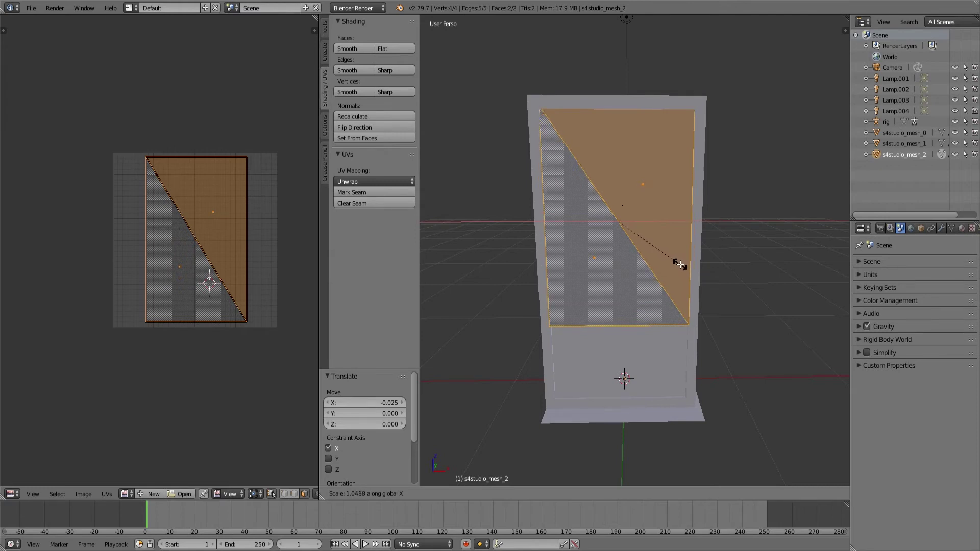
pyautogui.click(679, 262)
# Step: Rotate the mirror plane by about 0.53° around X and move it 0.004 along Y
pyautogui.moveTo(678, 263); pyautogui.dragTo(763, 250, button='middle')
pyautogui.press('r')
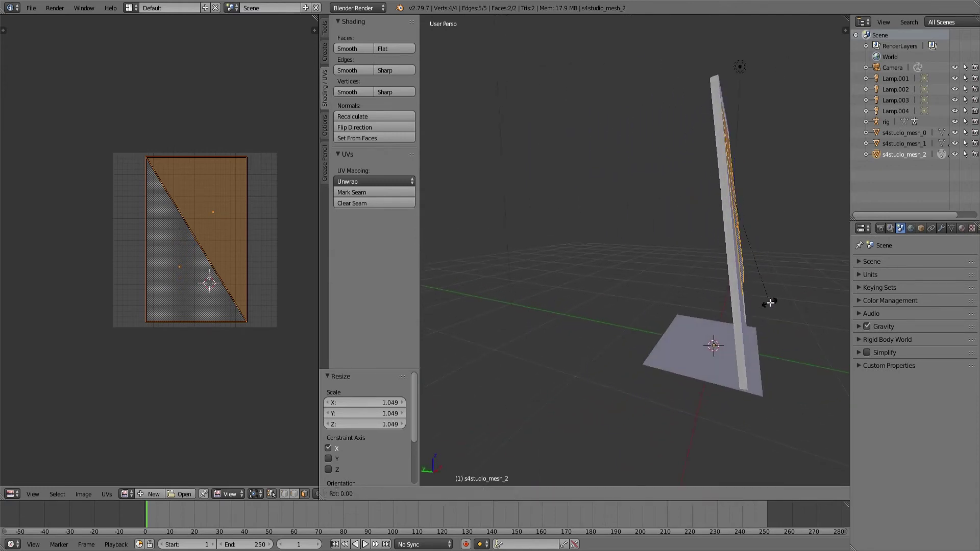
pyautogui.press('x')
pyautogui.click(768, 300)
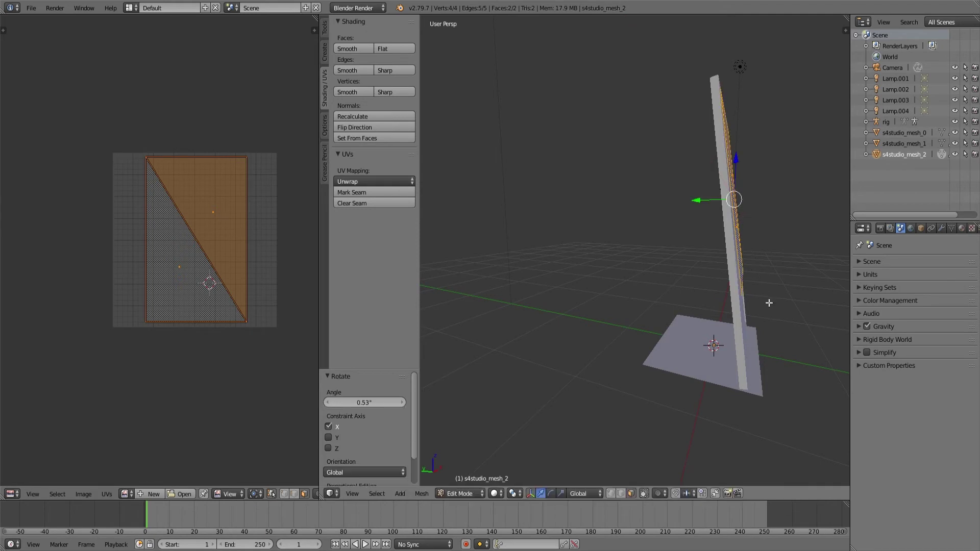
pyautogui.moveTo(704, 199); pyautogui.dragTo(705, 199)
# Step: Move the mirror plane's bottom edge down to the frame's lower inner edge, shifting it about -0.039 along Y to follow the tilt
pyautogui.moveTo(705, 199); pyautogui.dragTo(490, 343, button='middle')
pyautogui.rightClick(610, 197)
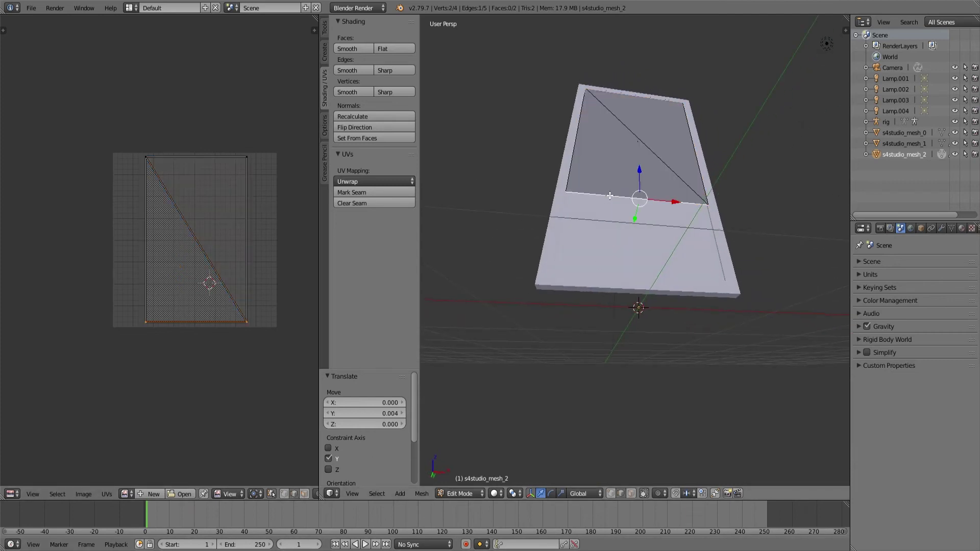
pyautogui.moveTo(642, 176); pyautogui.dragTo(635, 231)
pyautogui.moveTo(637, 231); pyautogui.dragTo(689, 278, button='middle')
pyautogui.moveTo(730, 314); pyautogui.dragTo(741, 329, button='middle')
pyautogui.moveTo(699, 323); pyautogui.dragTo(705, 327)
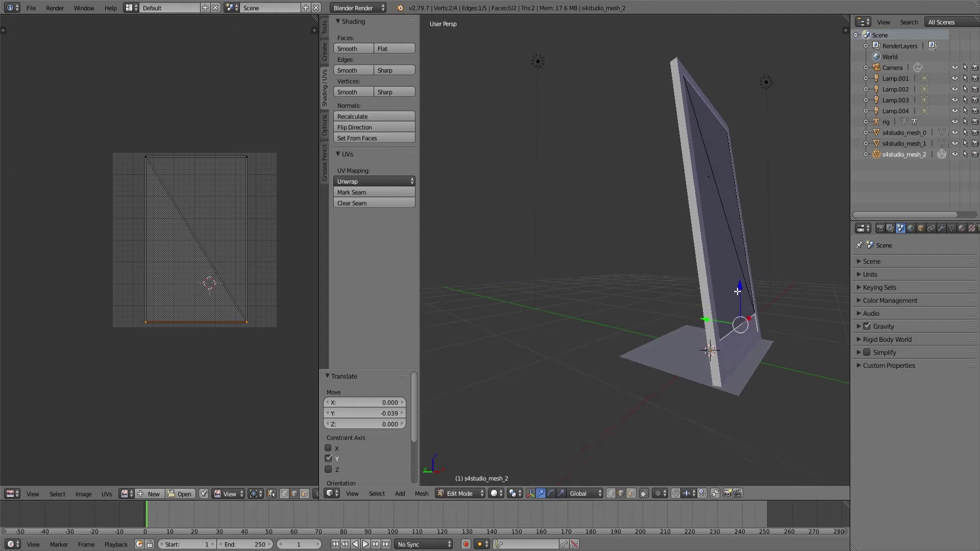
pyautogui.moveTo(738, 292); pyautogui.dragTo(713, 345)
pyautogui.moveTo(713, 345); pyautogui.dragTo(628, 350, button='middle')
# Step: Box-select the UVs of s4studio_mesh_1 in the UV editor and open the Unwrap options
pyautogui.moveTo(87, 291); pyautogui.dragTo(142, 365)
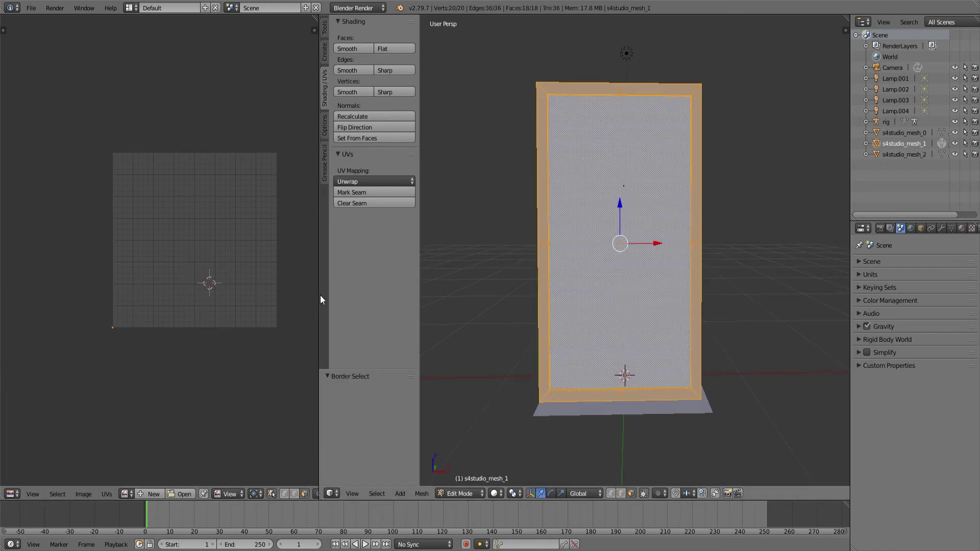
pyautogui.click(413, 182)
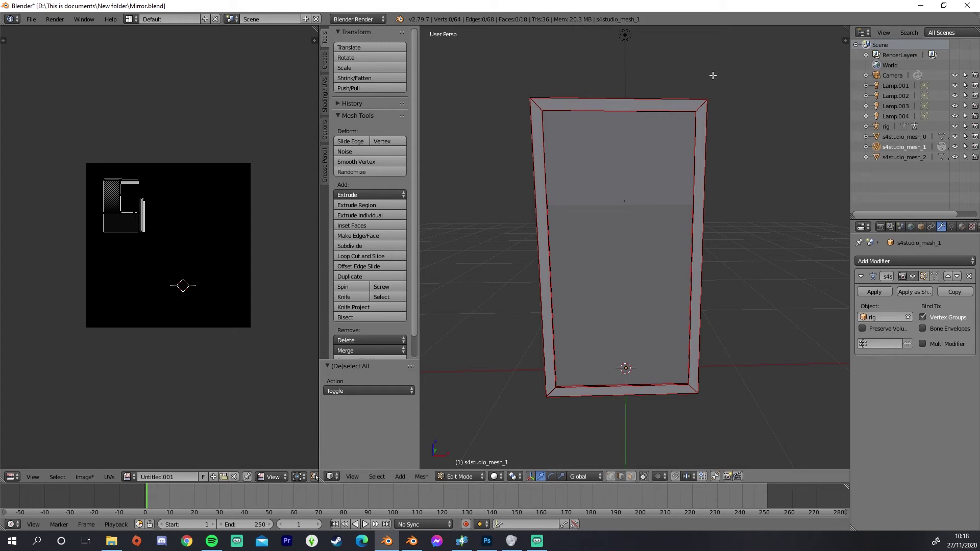
# Step: Select the whole UV layout of s4studio_mesh_1 and move it by about -0.053 in X and 0.031 in Y
pyautogui.press('b')
pyautogui.moveTo(72, 147); pyautogui.dragTo(228, 305)
pyautogui.rightClick(228, 303)
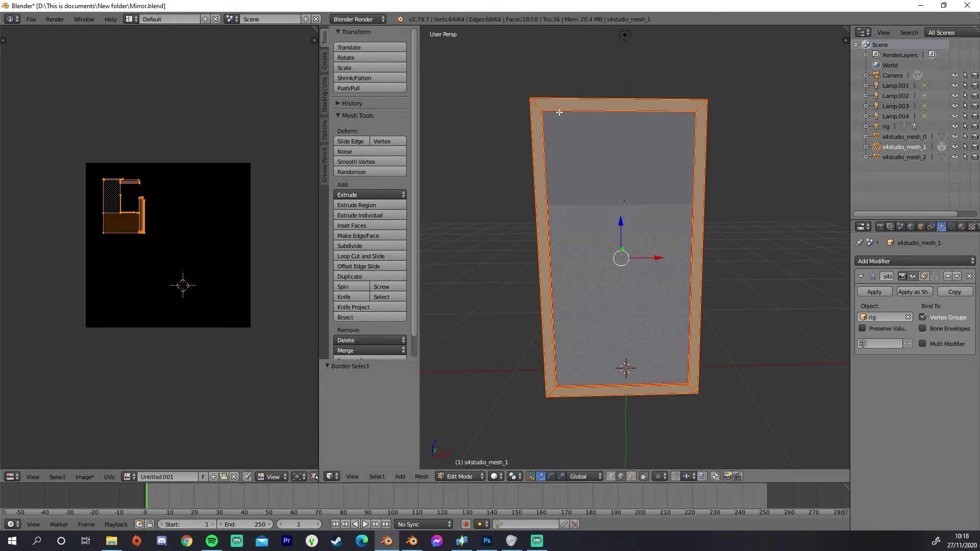
pyautogui.press('g')
pyautogui.click(165, 223)
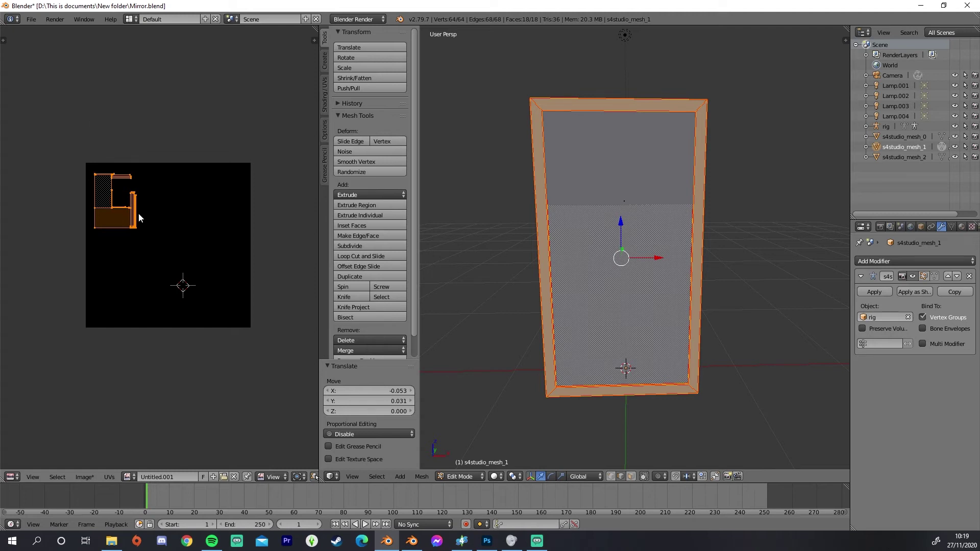
# Step: Select s4studio_mesh_2 and enter Edit Mode to work on its UV layout
pyautogui.click(914, 158)
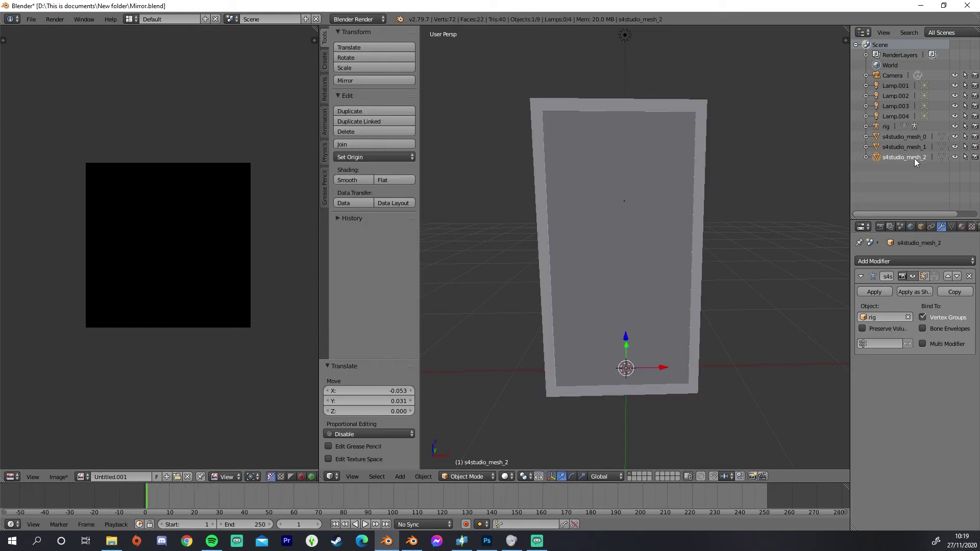
pyautogui.click(465, 471)
pyautogui.click(466, 456)
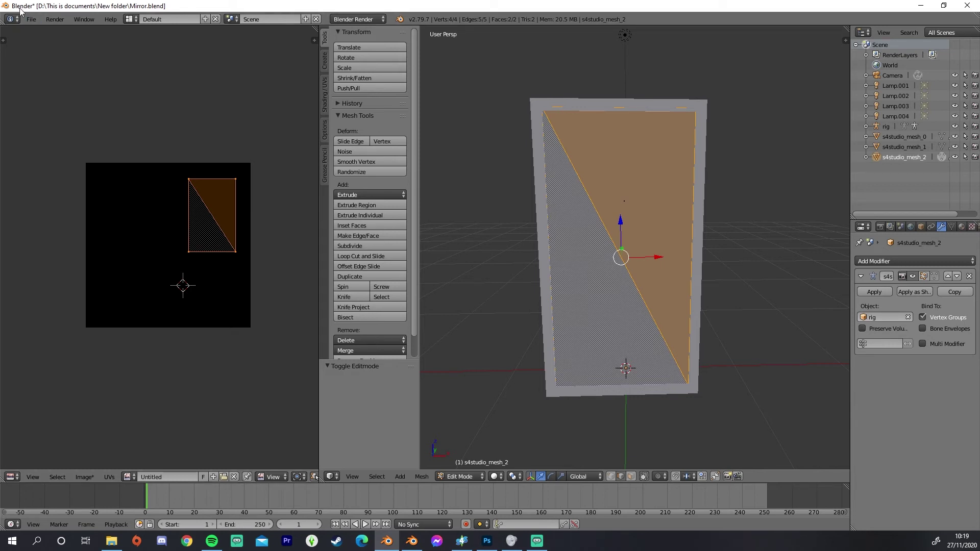
# Step: Save the Mirror.blend file and switch to Sims 4 Studio
pyautogui.click(30, 20)
pyautogui.click(56, 98)
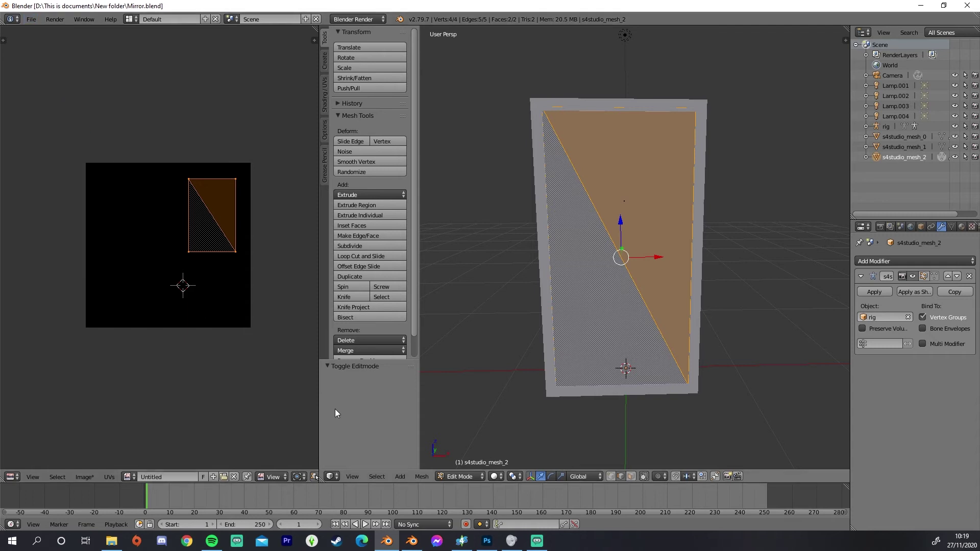
pyautogui.click(462, 542)
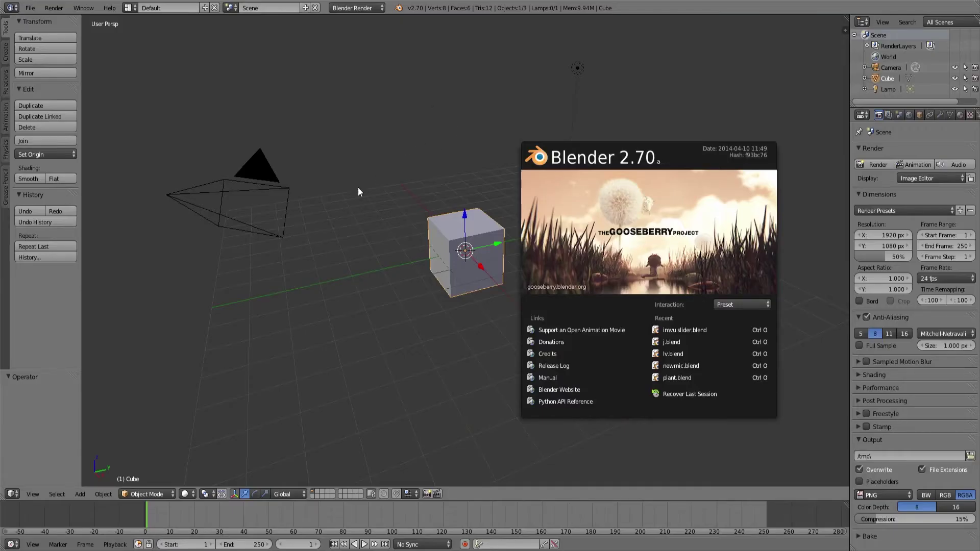
# Step: Switch to Blender 2.70 and open shadow mirror.blend from the New folder directory
pyautogui.click(358, 192)
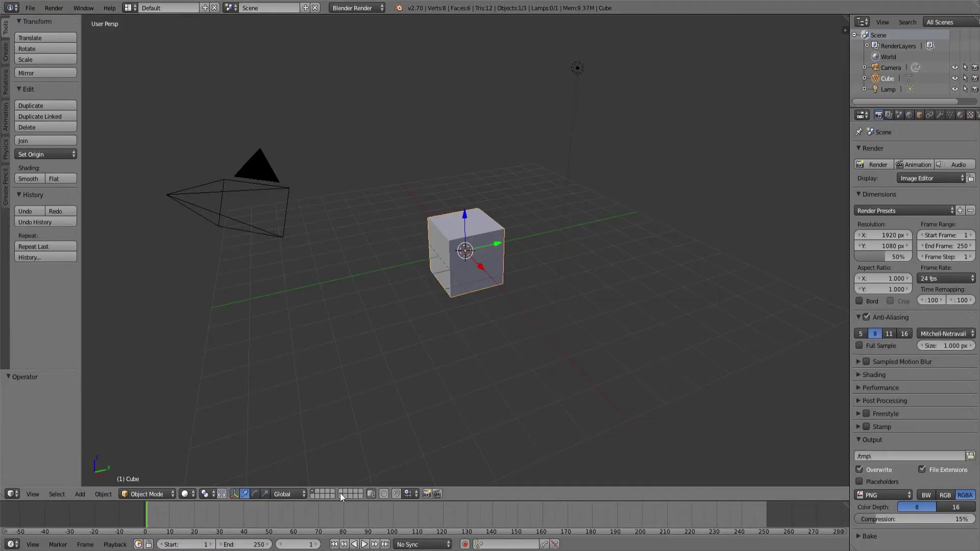
pyautogui.click(35, 9)
pyautogui.moveTo(53, 44)
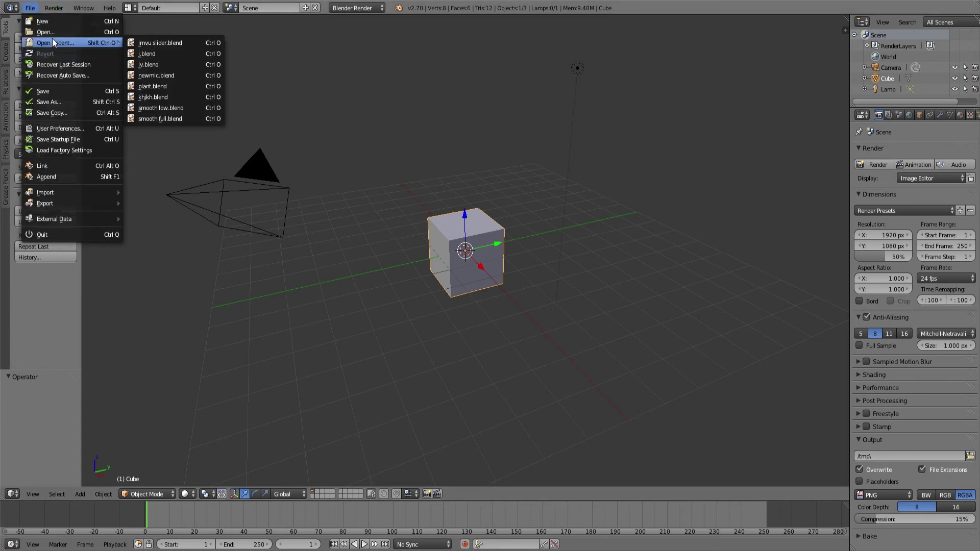
pyautogui.click(50, 34)
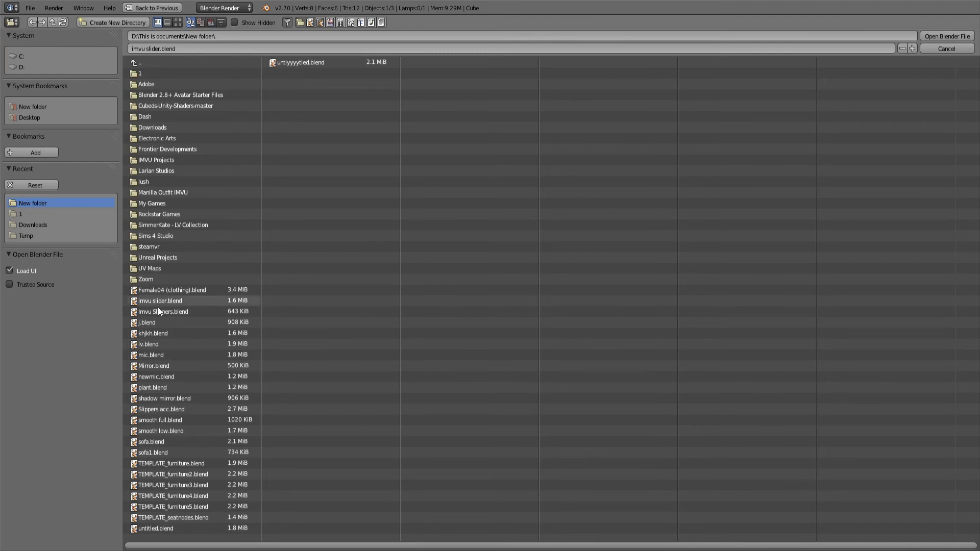
pyautogui.doubleClick(164, 399)
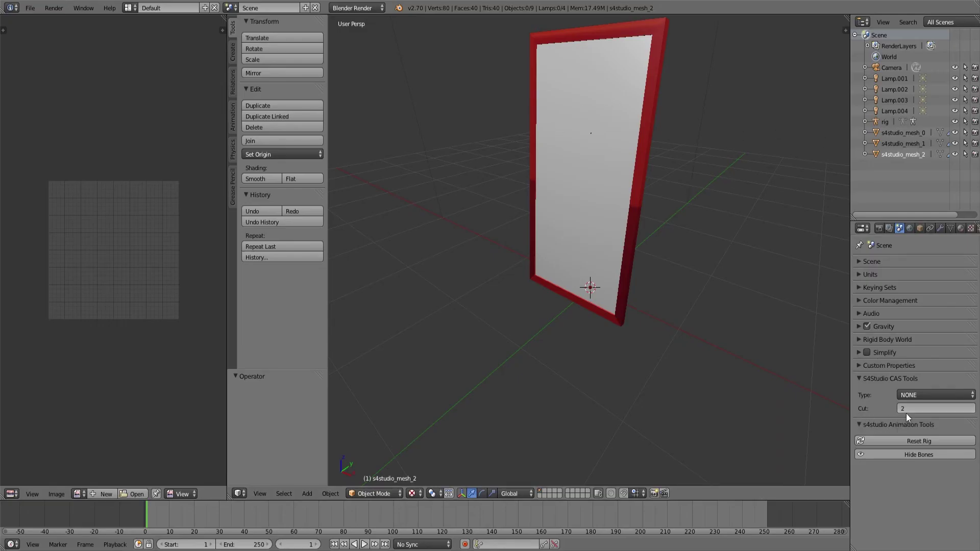
# Step: Set the S4Studio Cut number of s4studio_mesh_1 to 0
pyautogui.click(916, 143)
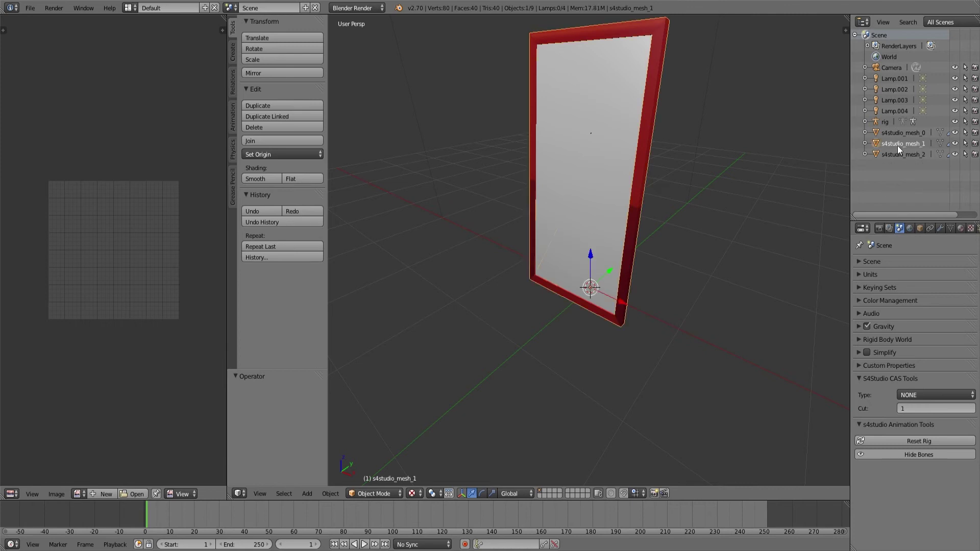
pyautogui.write('0')
pyautogui.press('Return')
# Step: Set the S4Studio Cut number of s4studio_mesh_2 to 0
pyautogui.click(902, 153)
pyautogui.click(905, 143)
pyautogui.click(902, 153)
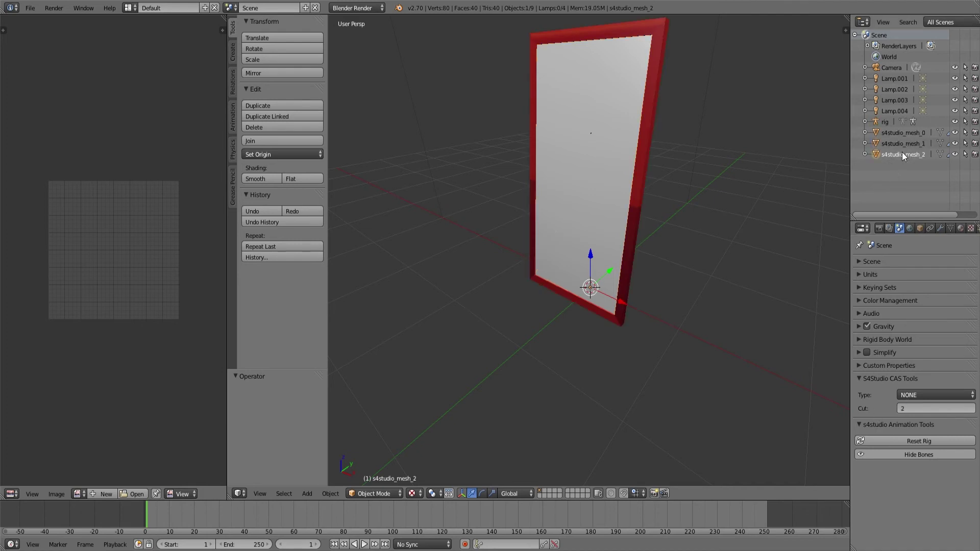
pyautogui.click(918, 410)
pyautogui.write('0')
pyautogui.press('Return')
# Step: Set the S4Studio Cut number of s4studio_mesh_0 to 1 and save the shadow mirror file
pyautogui.click(901, 133)
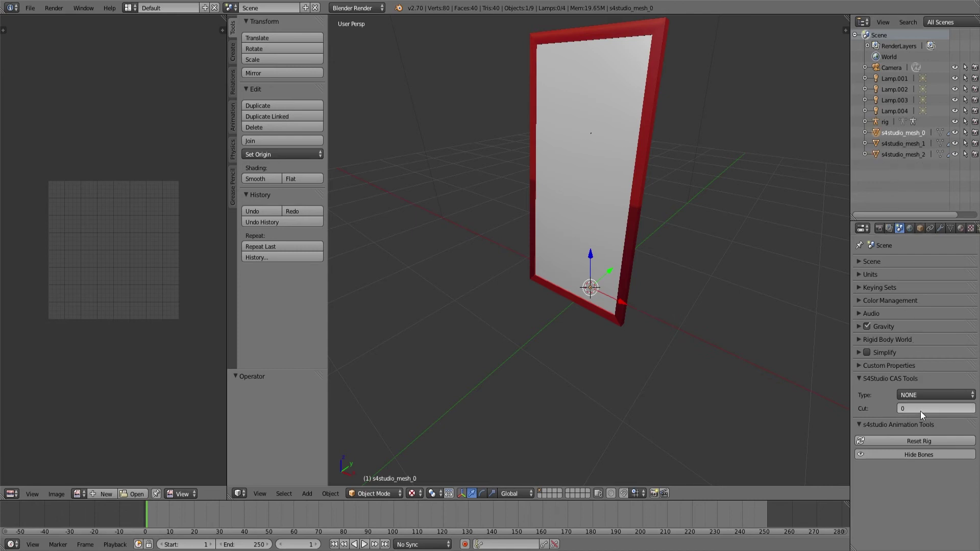
pyautogui.write('1')
pyautogui.press('Return')
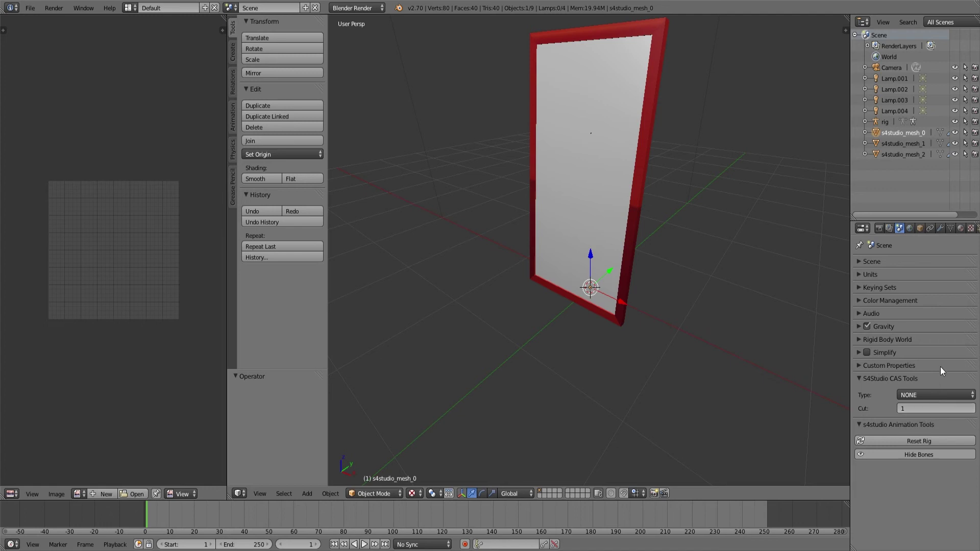
pyautogui.click(30, 7)
pyautogui.click(47, 92)
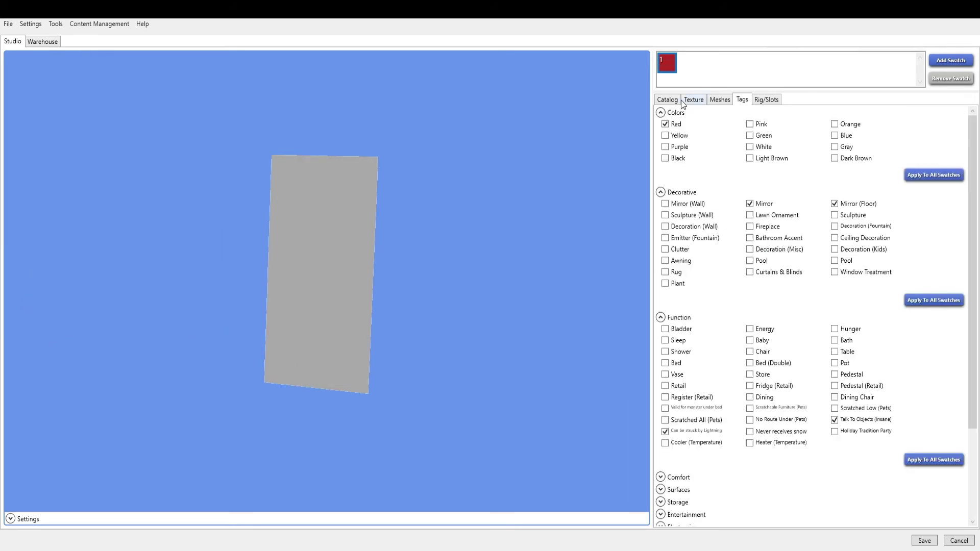
# Step: In Sims 4 Studio, change the mirror's catalog name to "Mirror for tutorial"
pyautogui.click(668, 100)
pyautogui.moveTo(705, 130); pyautogui.dragTo(482, 138)
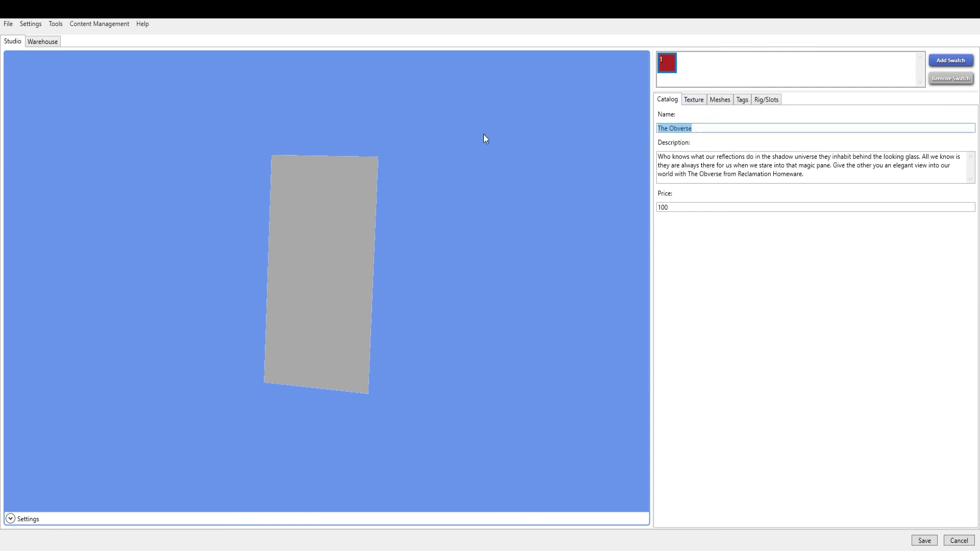
pyautogui.write('Mirror for tutorial')
# Step: Replace the catalog description with "SimmerKate.co.uk" and set the price to 20
pyautogui.click(663, 157)
pyautogui.hotkey('ctrl', 'a')
pyautogui.write('SimmerKate.co.uk')
pyautogui.press('Tab')
pyautogui.write('2')
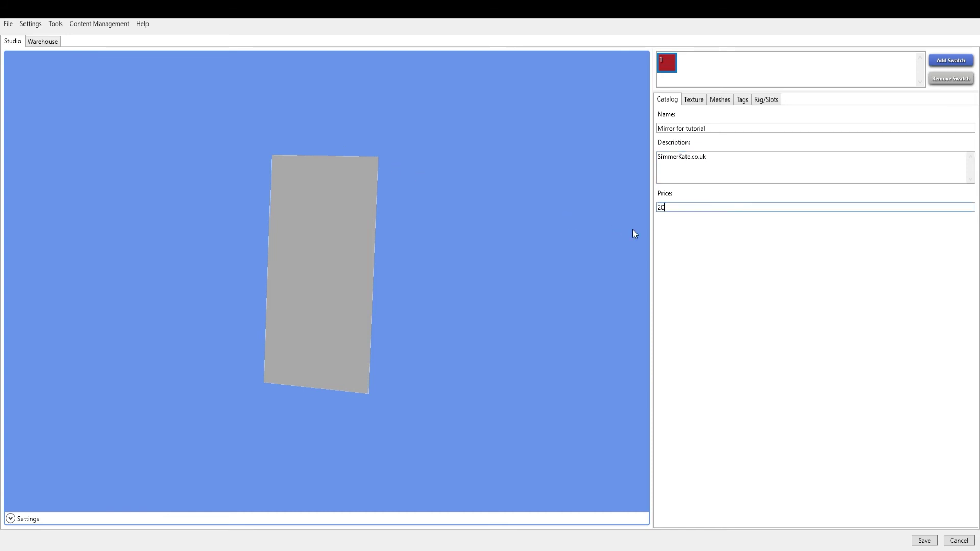
pyautogui.click(688, 174)
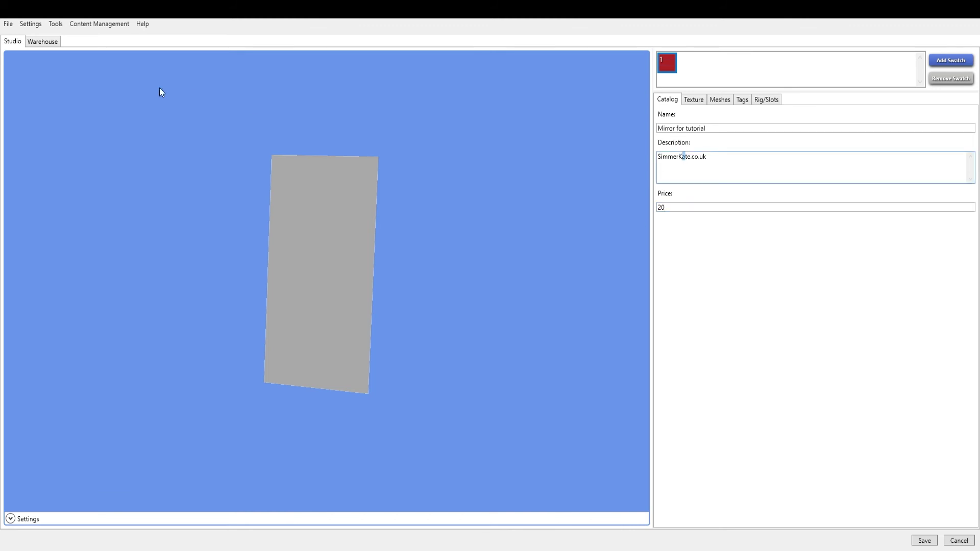
# Step: Inspect the 4 by 4 DST Image resource among the package's files, and return to the studio's mesh settings
pyautogui.click(47, 43)
pyautogui.click(35, 306)
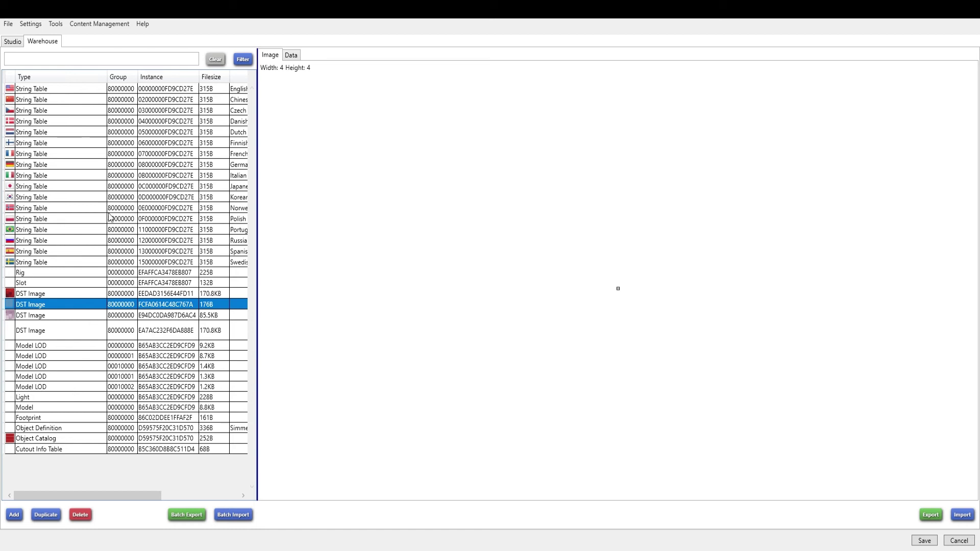
pyautogui.click(13, 42)
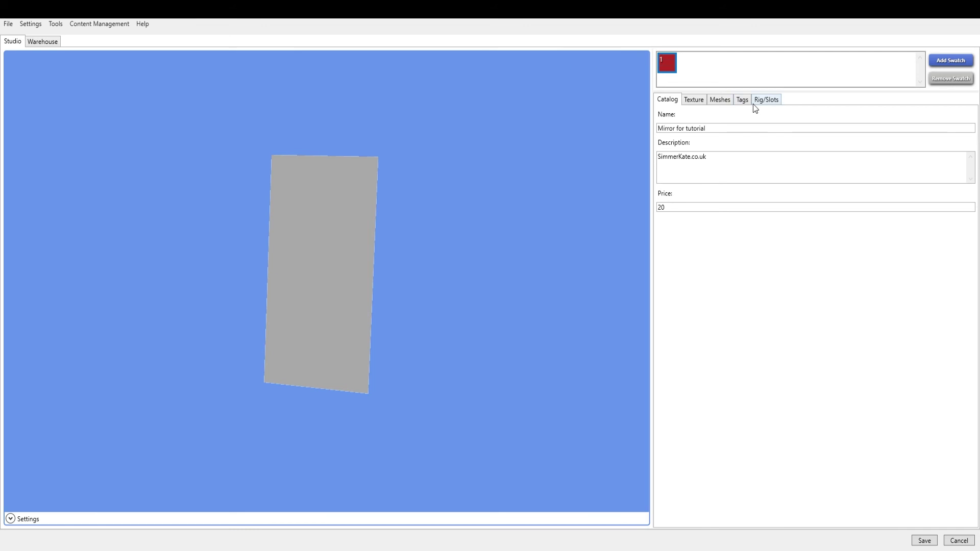
pyautogui.click(729, 101)
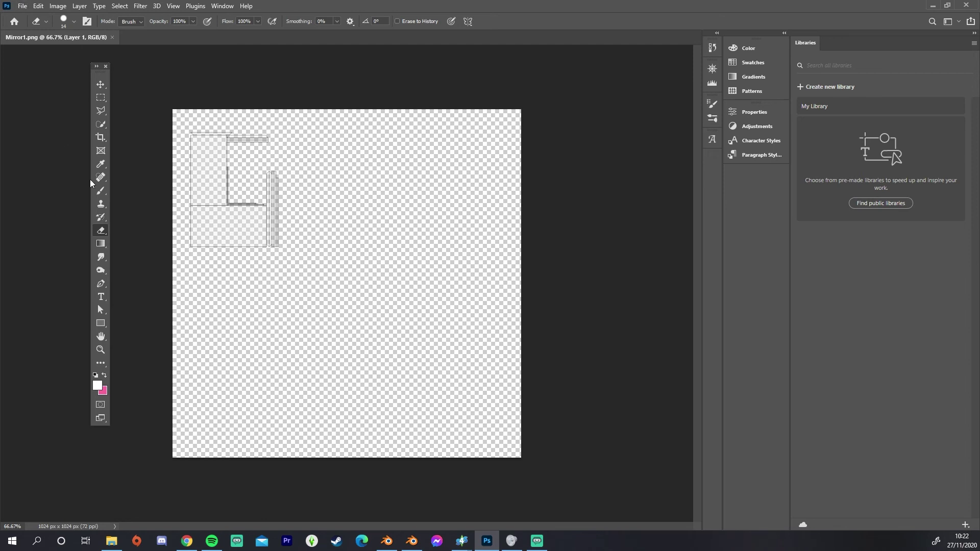
# Step: In Photoshop, set the Brush's foreground colour to near-black #141414 and paint over all the frame's UV islands in Mirror1.png
pyautogui.click(98, 191)
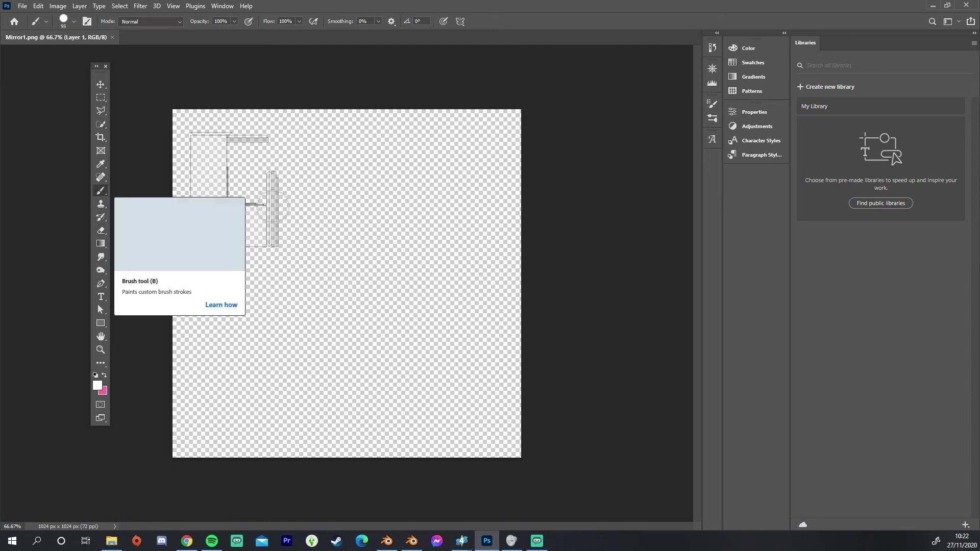
pyautogui.click(98, 387)
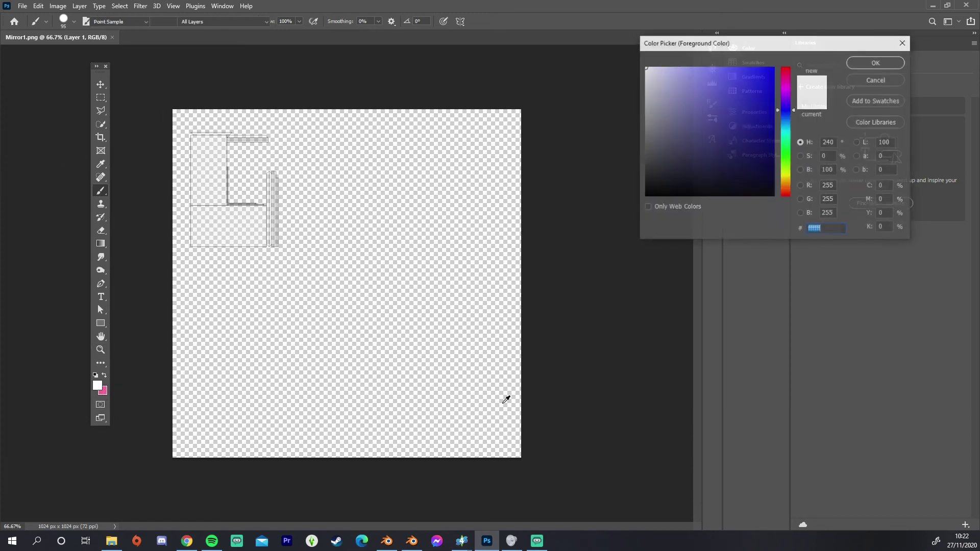
pyautogui.moveTo(663, 148)
pyautogui.mouseDown()
pyautogui.moveTo(645, 180)
pyautogui.moveTo(627, 187)
pyautogui.mouseUp()
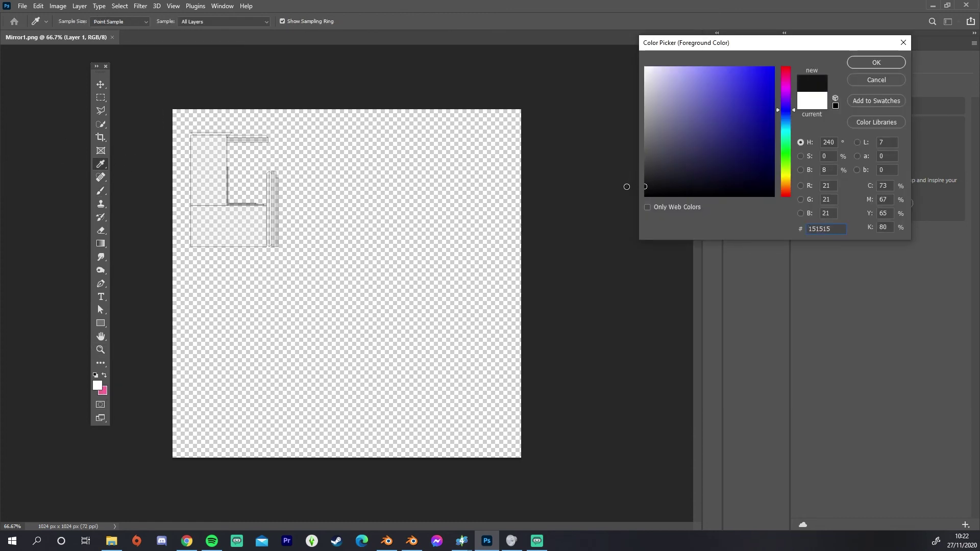
pyautogui.click(898, 63)
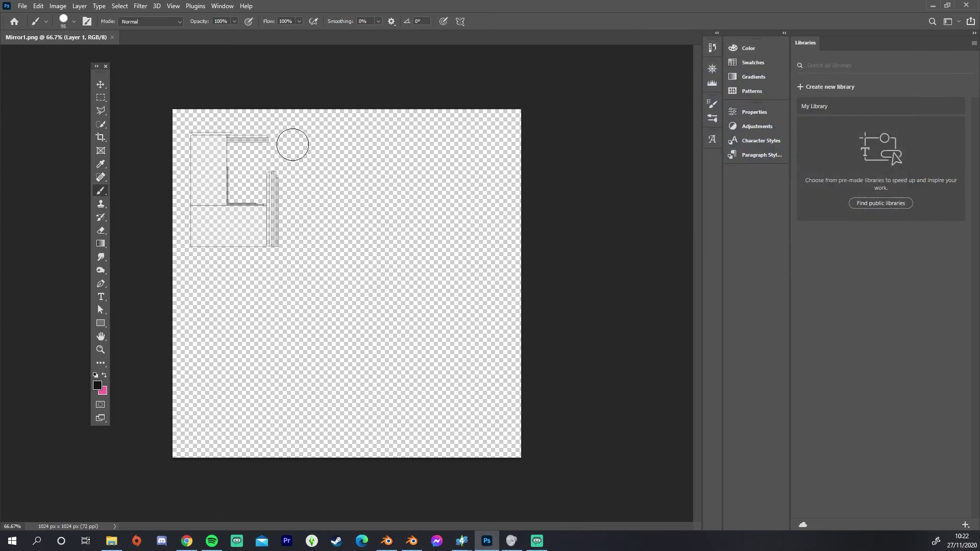
pyautogui.moveTo(265, 140)
pyautogui.mouseDown()
pyautogui.moveTo(201, 142)
pyautogui.moveTo(189, 169)
pyautogui.moveTo(194, 244)
pyautogui.moveTo(273, 243)
pyautogui.moveTo(280, 190)
pyautogui.moveTo(271, 208)
pyautogui.moveTo(234, 219)
pyautogui.moveTo(257, 208)
pyautogui.moveTo(245, 230)
pyautogui.mouseUp()
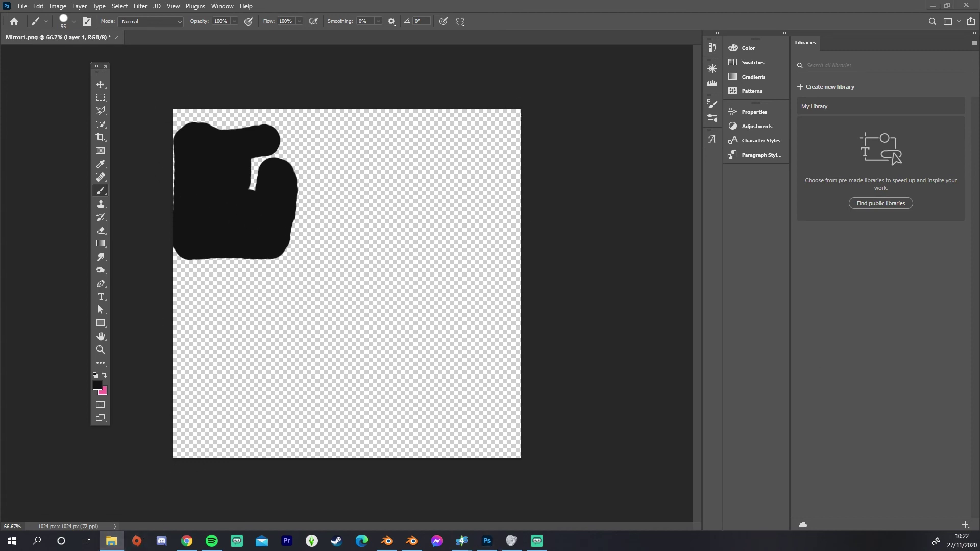
# Step: Place the Mirror UV layout image into Mirror1.png at its full canvas size
pyautogui.moveTo(884, 227); pyautogui.dragTo(586, 222)
pyautogui.moveTo(387, 60); pyautogui.dragTo(393, 147)
pyautogui.moveTo(409, 215); pyautogui.dragTo(443, 230)
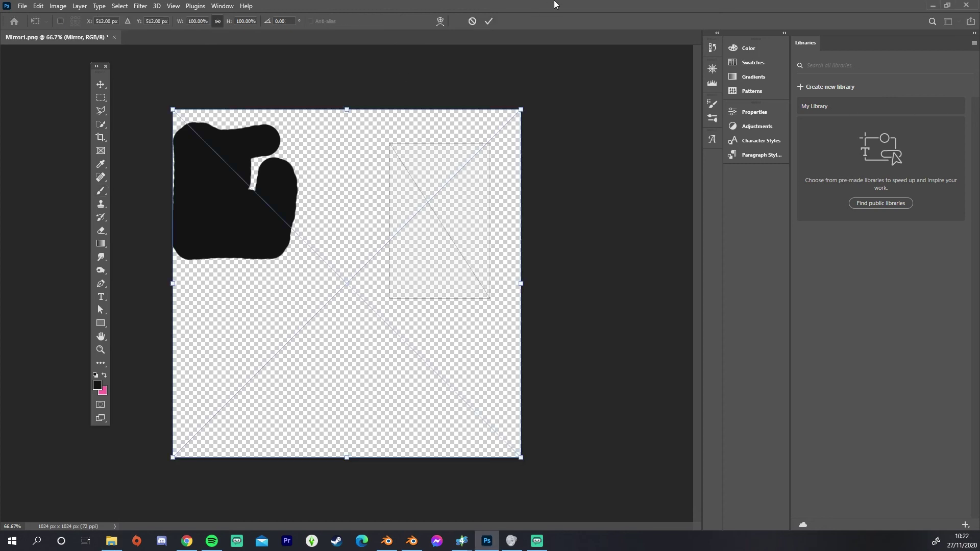
pyautogui.click(491, 20)
# Step: Set the foreground colour to white and paint over the mirror glass's rectangular UV island
pyautogui.click(98, 384)
pyautogui.click(692, 78)
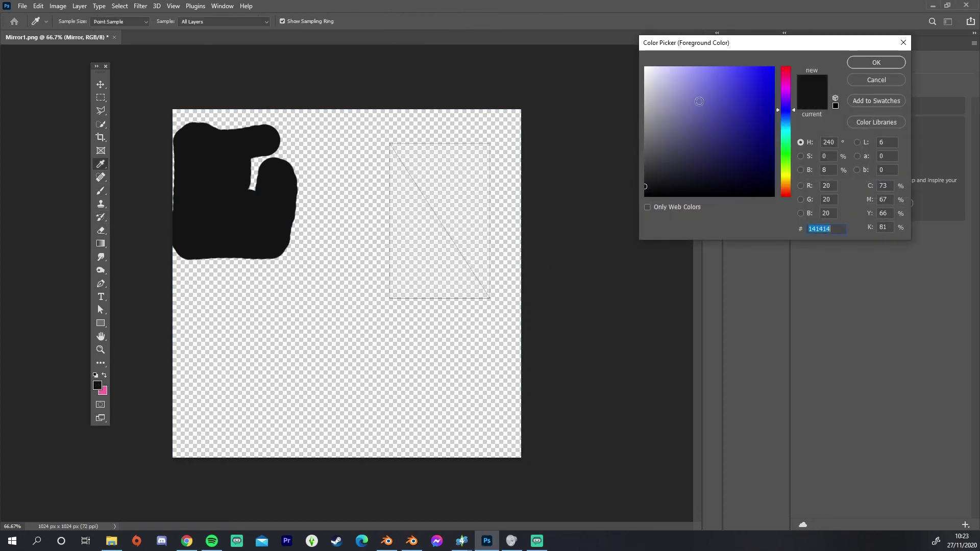
pyautogui.moveTo(692, 78); pyautogui.dragTo(605, 32)
pyautogui.click(866, 65)
pyautogui.click(477, 204)
pyautogui.click(474, 207)
pyautogui.moveTo(389, 149)
pyautogui.mouseDown()
pyautogui.moveTo(479, 147)
pyautogui.moveTo(488, 285)
pyautogui.moveTo(426, 293)
pyautogui.moveTo(394, 292)
pyautogui.moveTo(390, 153)
pyautogui.moveTo(464, 170)
pyautogui.moveTo(438, 271)
pyautogui.moveTo(416, 193)
pyautogui.moveTo(446, 270)
pyautogui.mouseUp()
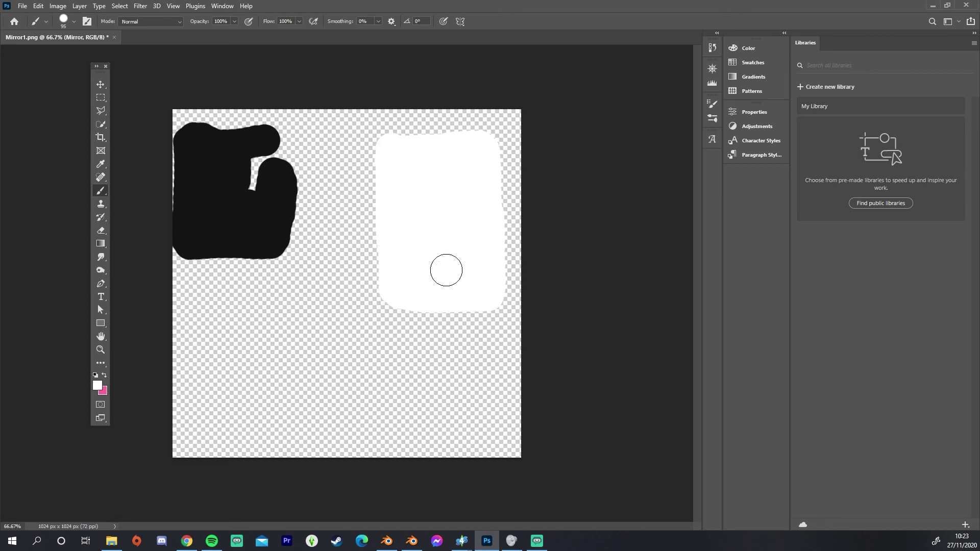
# Step: Export the painted mirror texture as a PNG
pyautogui.click(22, 6)
pyautogui.moveTo(84, 159)
pyautogui.click(178, 153)
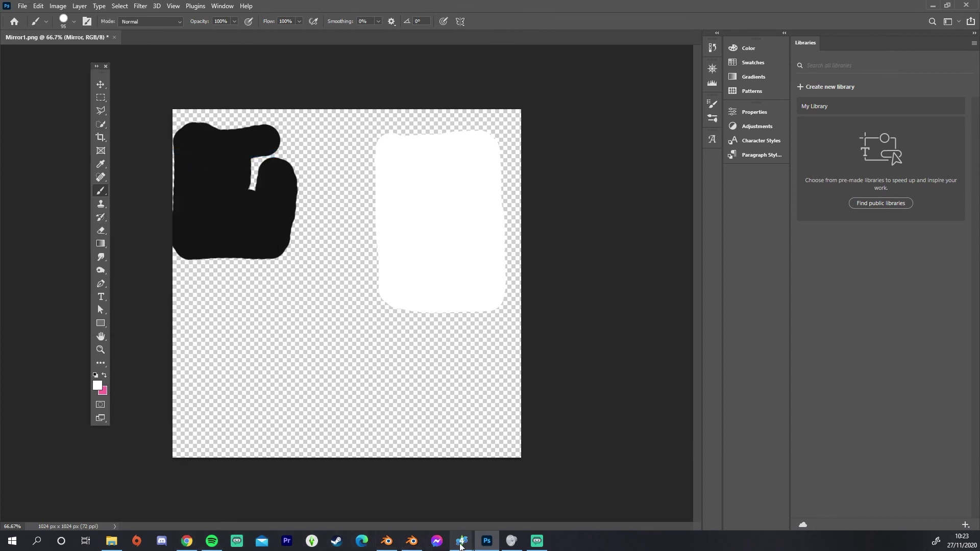
# Step: In Sims 4 Studio, import the painted PNG as the floor mirror's texture
pyautogui.moveTo(461, 542)
pyautogui.click(441, 505)
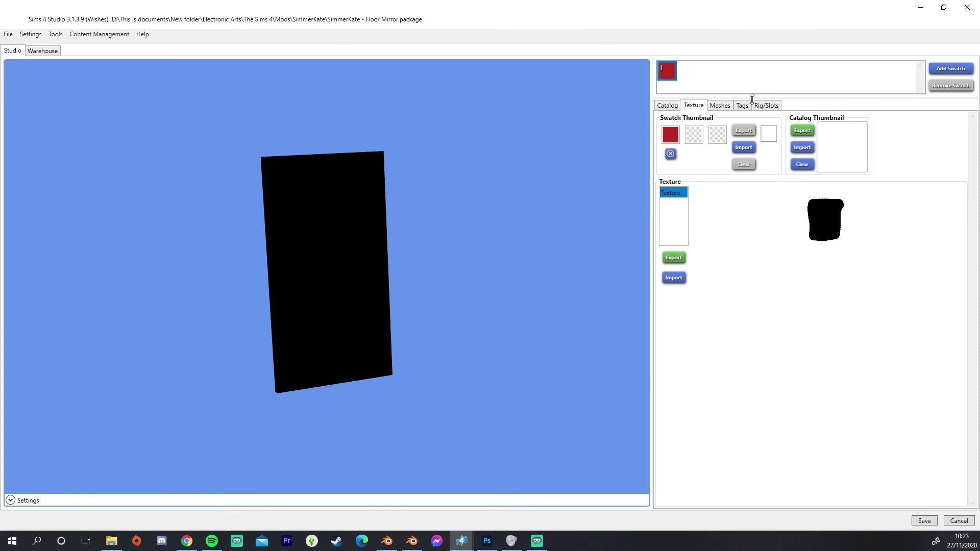
pyautogui.click(673, 278)
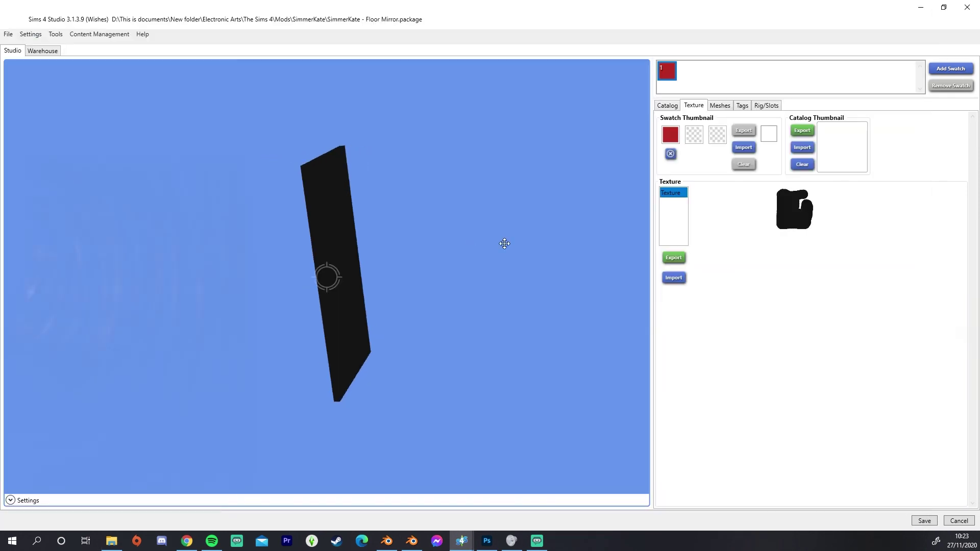
pyautogui.moveTo(504, 243); pyautogui.dragTo(313, 227)
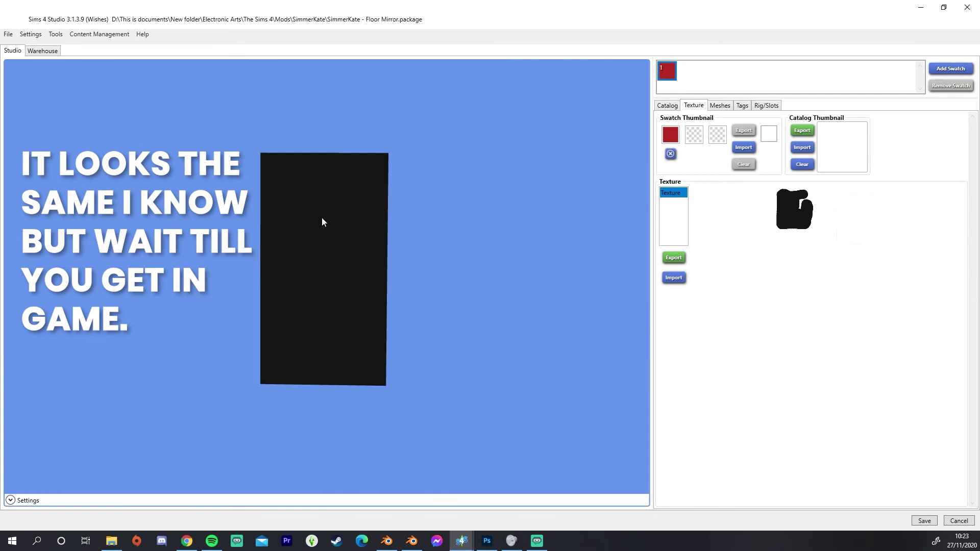
# Step: Change the swatch thumbnail's colour from the default to white and save the floor mirror package
pyautogui.click(678, 106)
pyautogui.click(695, 107)
pyautogui.click(671, 135)
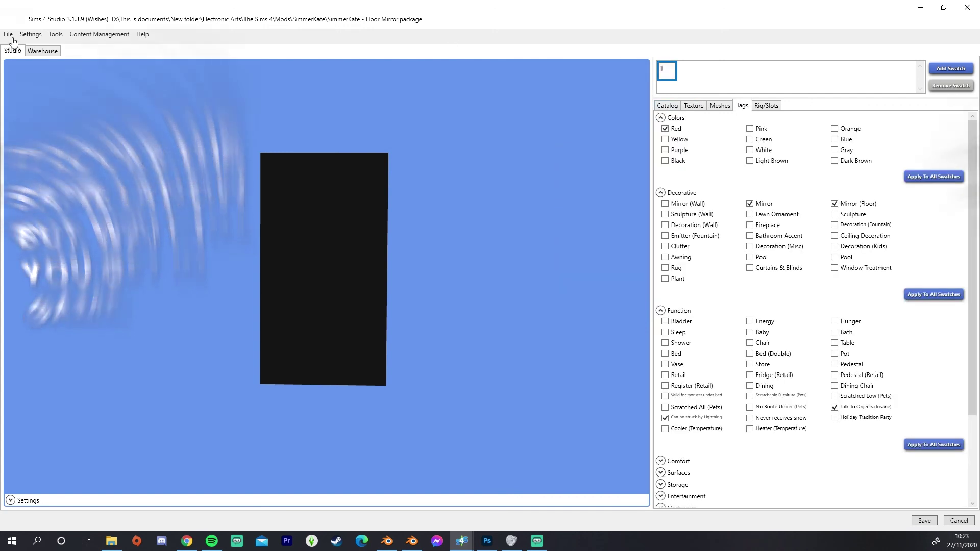
pyautogui.click(8, 33)
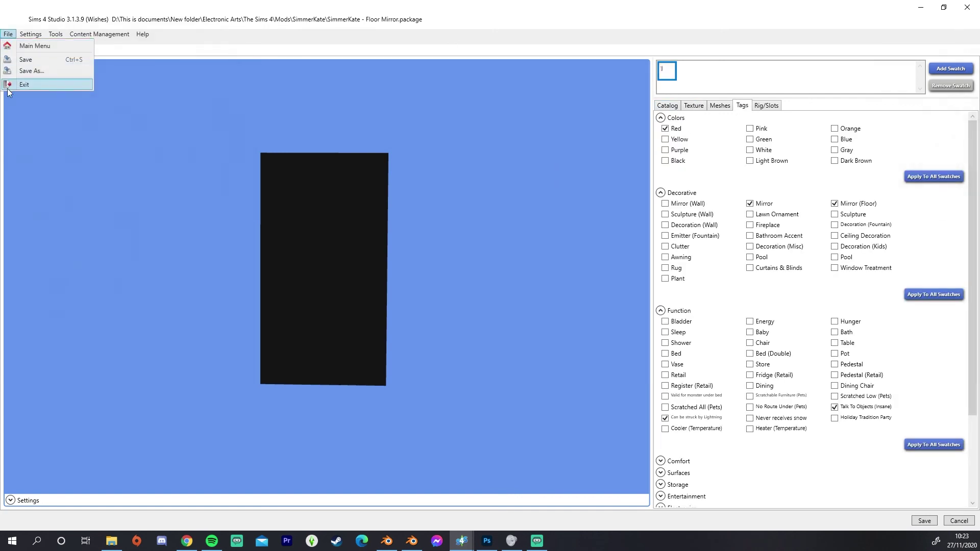
pyautogui.click(26, 59)
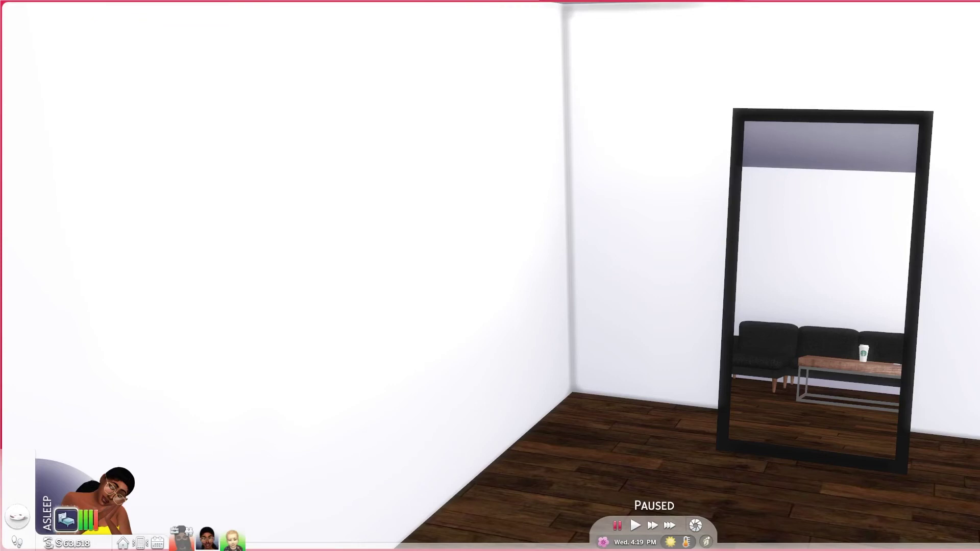